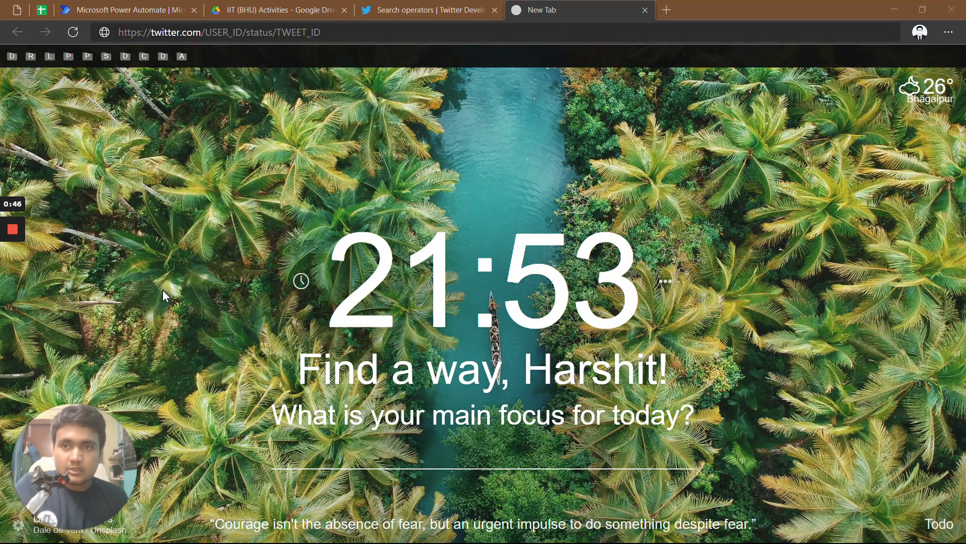
# Step: Switch to Google Drive and create a blank Google Sheets spreadsheet in the IIT (BHU) Activities folder
pyautogui.moveTo(7, 262)
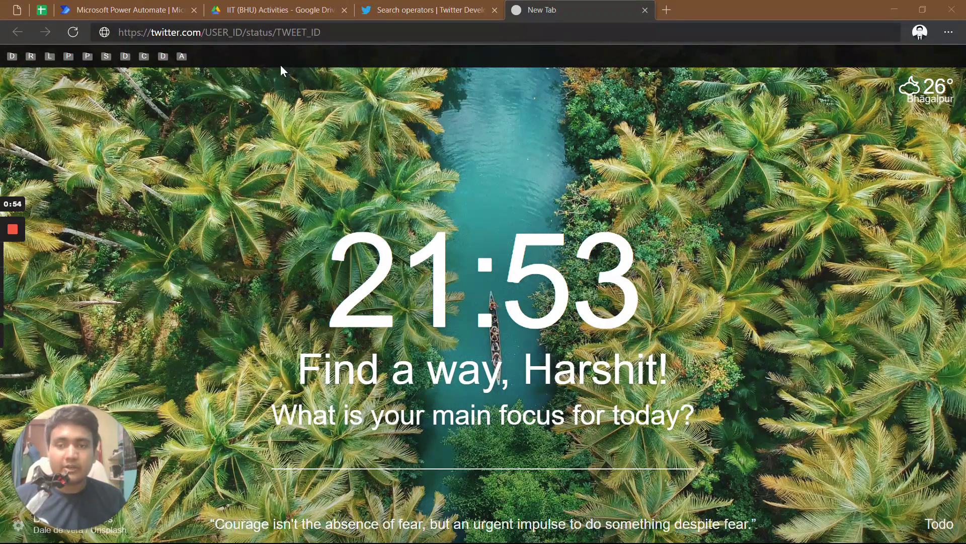
pyautogui.click(284, 9)
pyautogui.rightClick(224, 406)
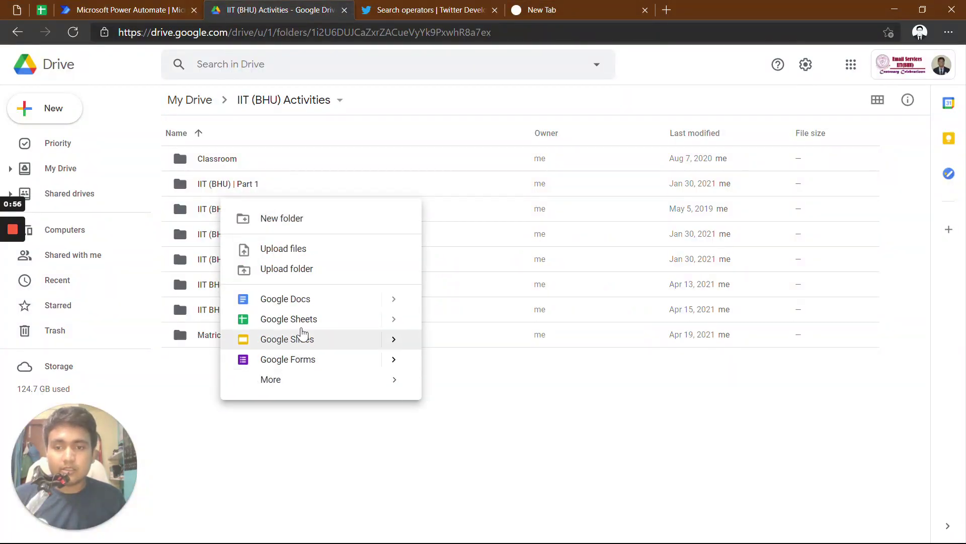
pyautogui.moveTo(405, 323)
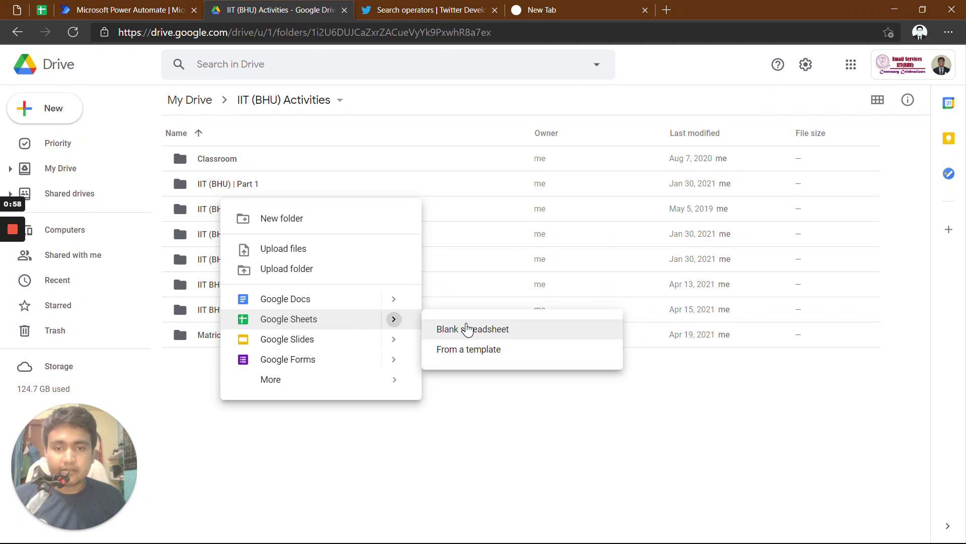
pyautogui.click(463, 329)
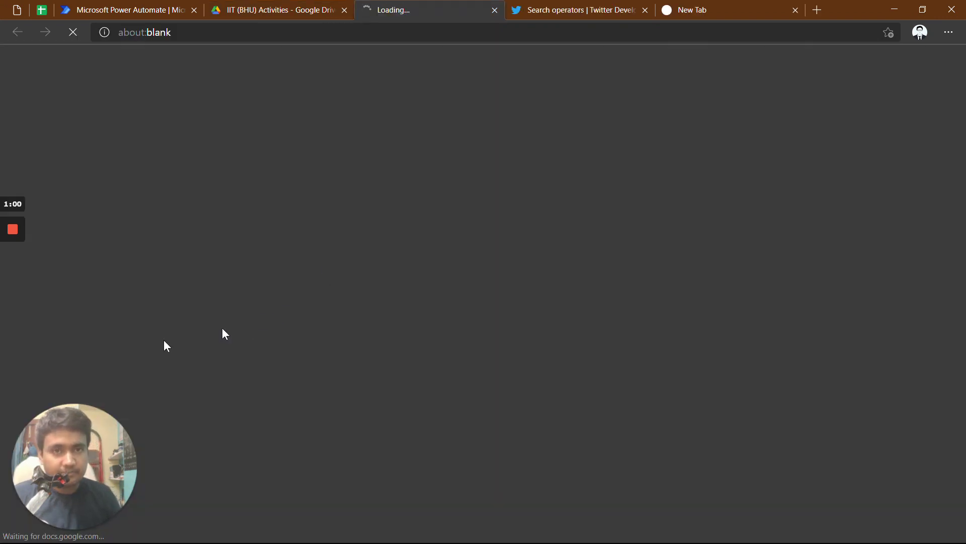
pyautogui.click(11, 284)
pyautogui.click(15, 280)
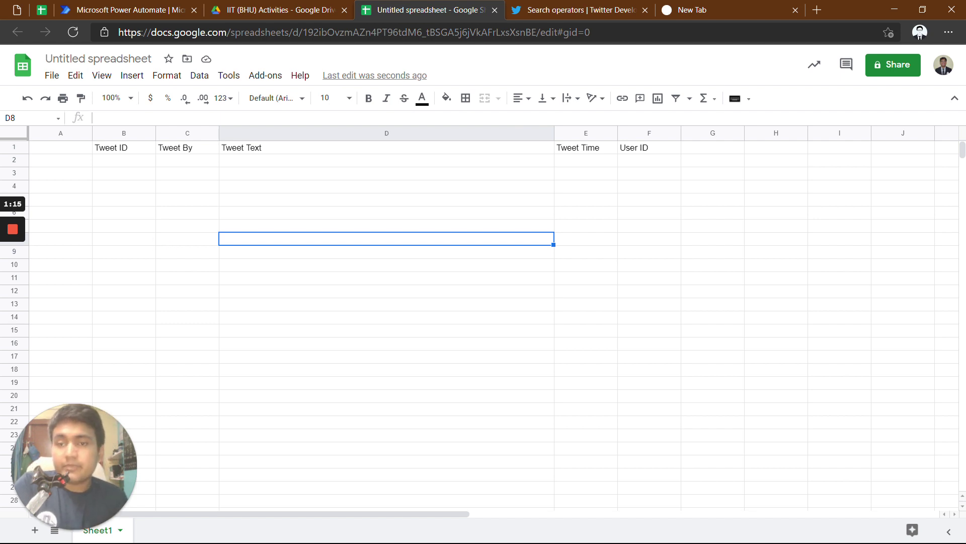
# Step: Rename the untitled spreadsheet as "Twitter Bot Patna"
pyautogui.click(65, 135)
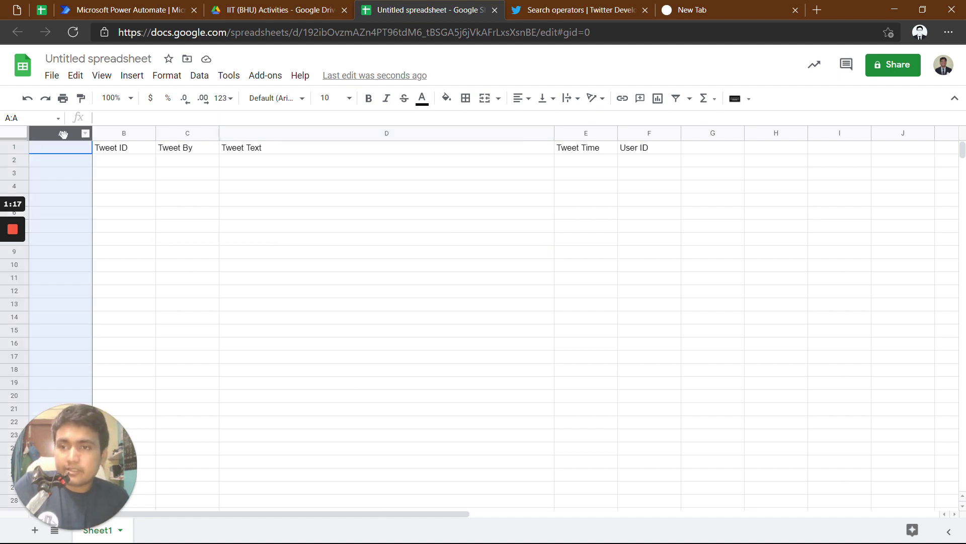
pyautogui.click(128, 214)
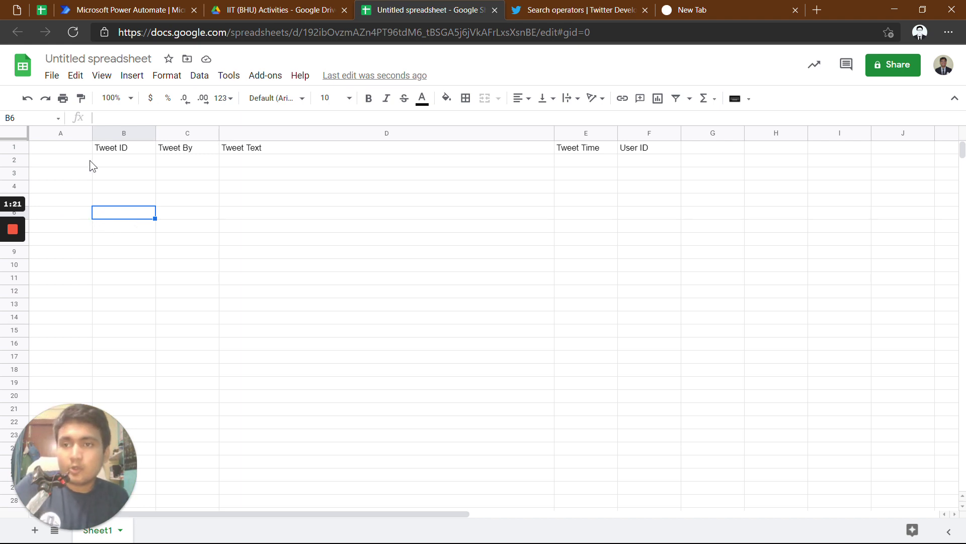
pyautogui.click(126, 59)
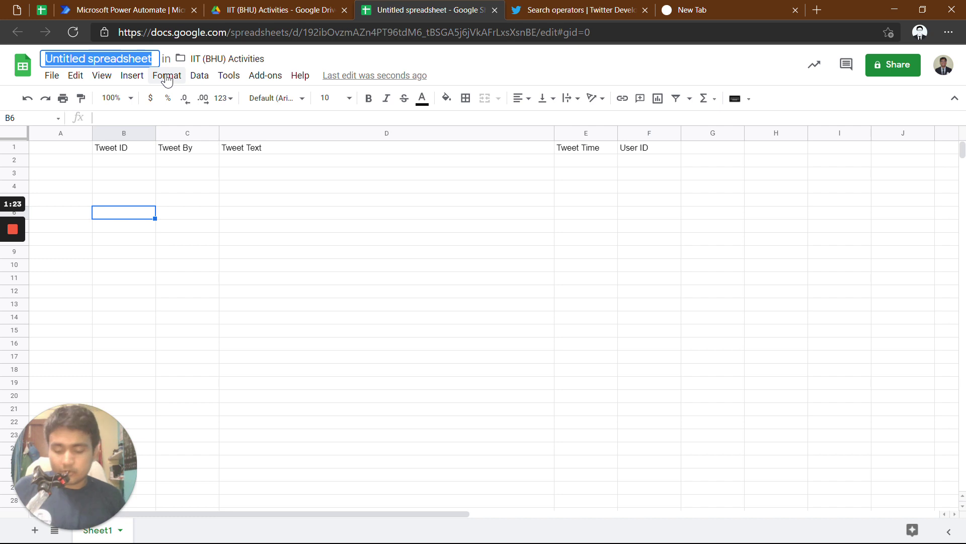
pyautogui.write('T')
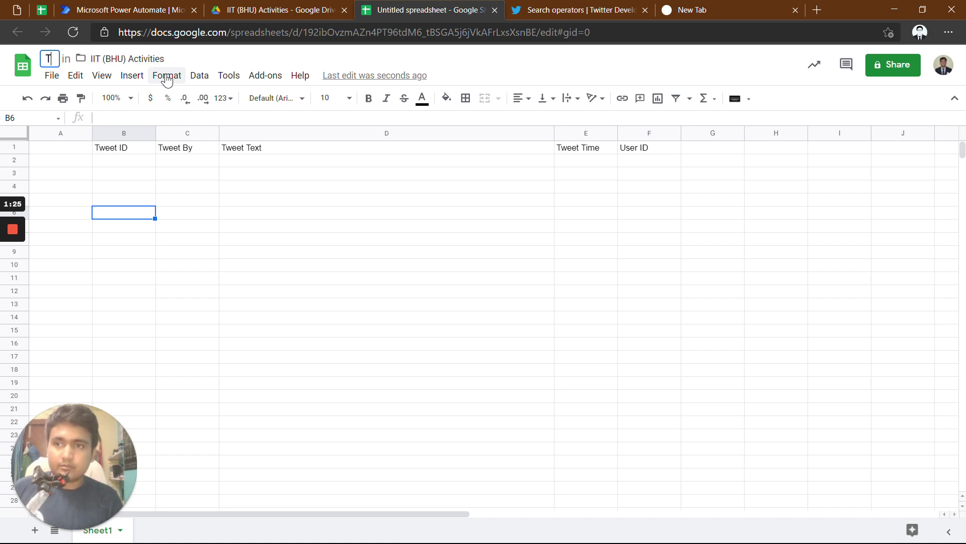
pyautogui.write('witter Bot')
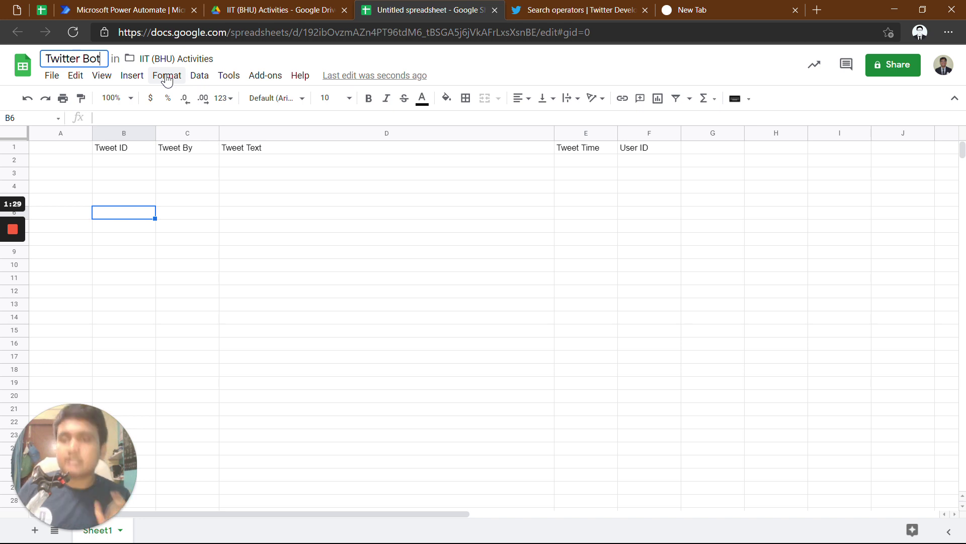
pyautogui.write(' Patna')
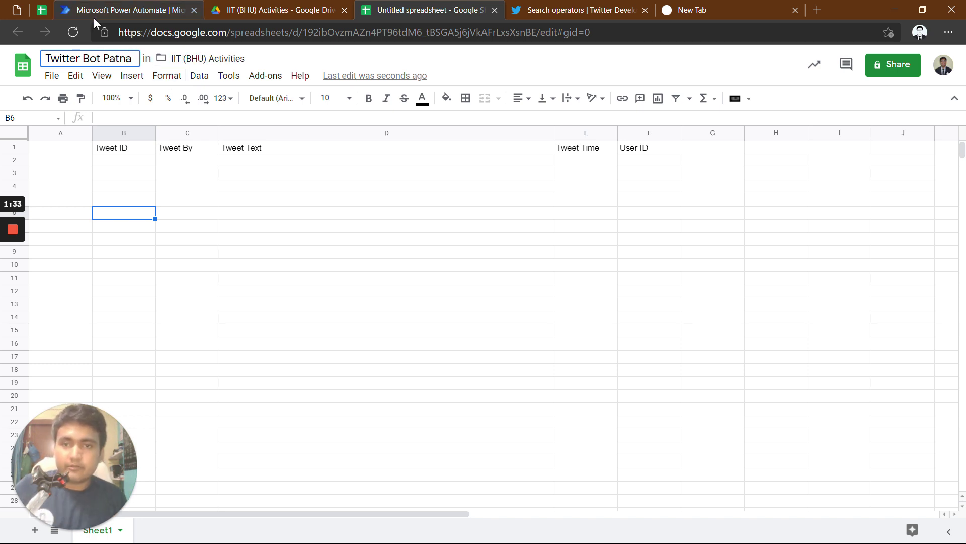
pyautogui.click(210, 240)
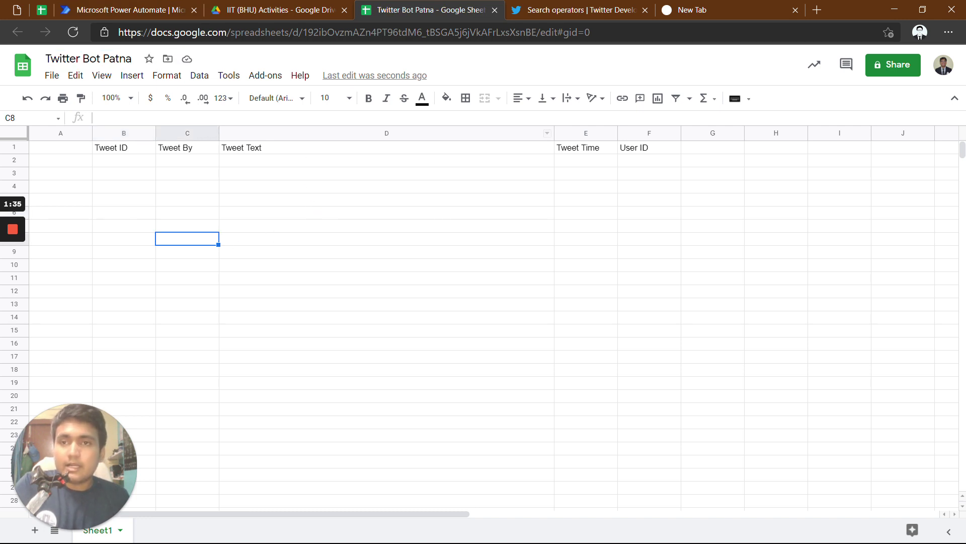
# Step: Switch to Power Automate and start a new flow from the Twitter connector's "When a new tweet is posted" trigger
pyautogui.click(148, 5)
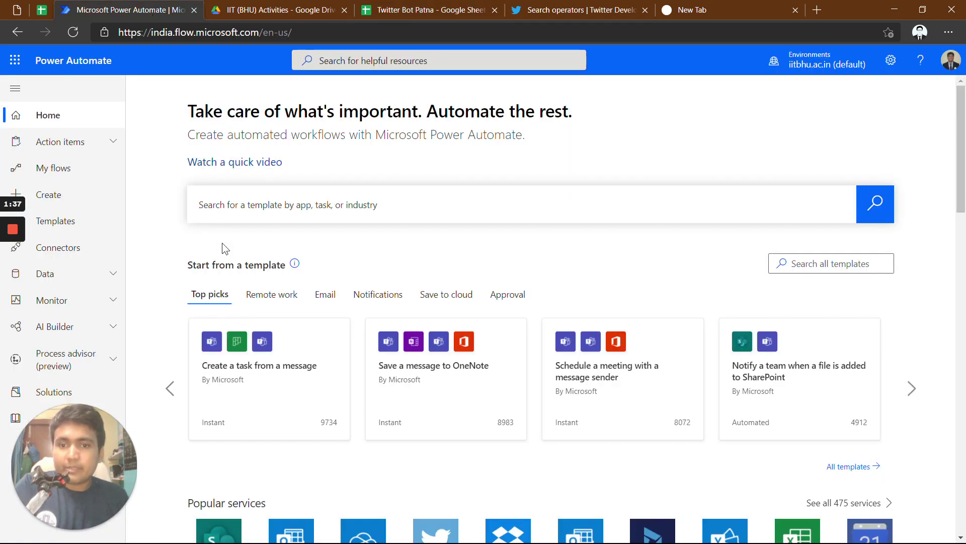
pyautogui.scroll(-4, 612, 264)
pyautogui.click(446, 347)
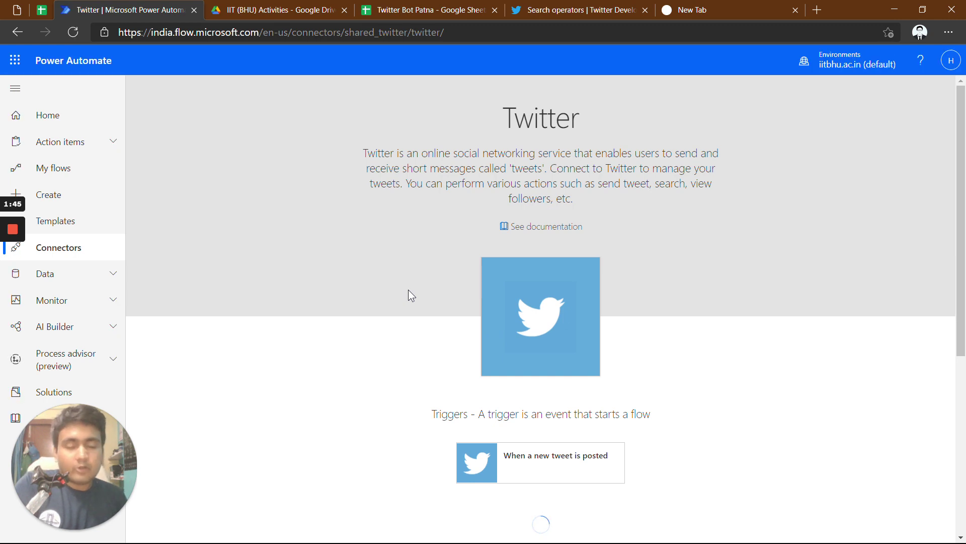
pyautogui.scroll(-2, 409, 290)
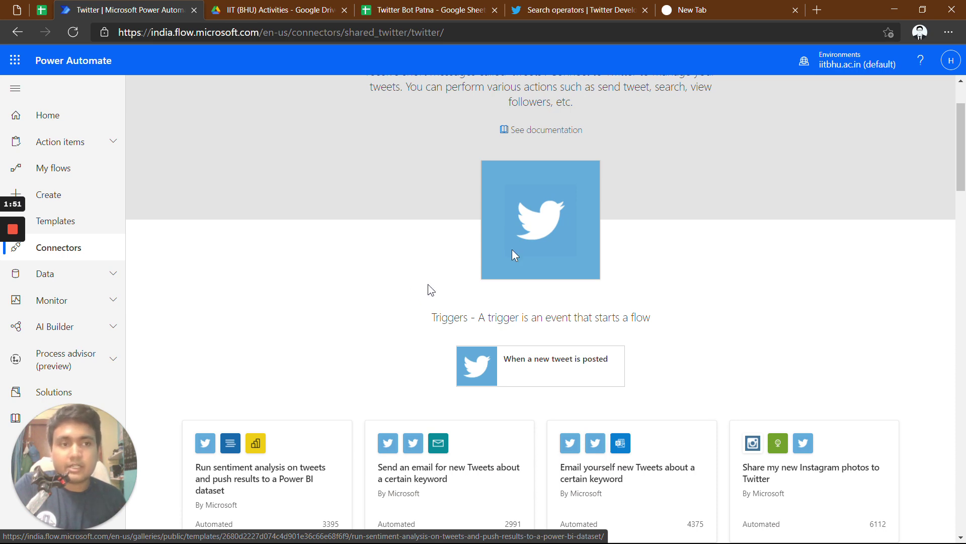
pyautogui.click(15, 60)
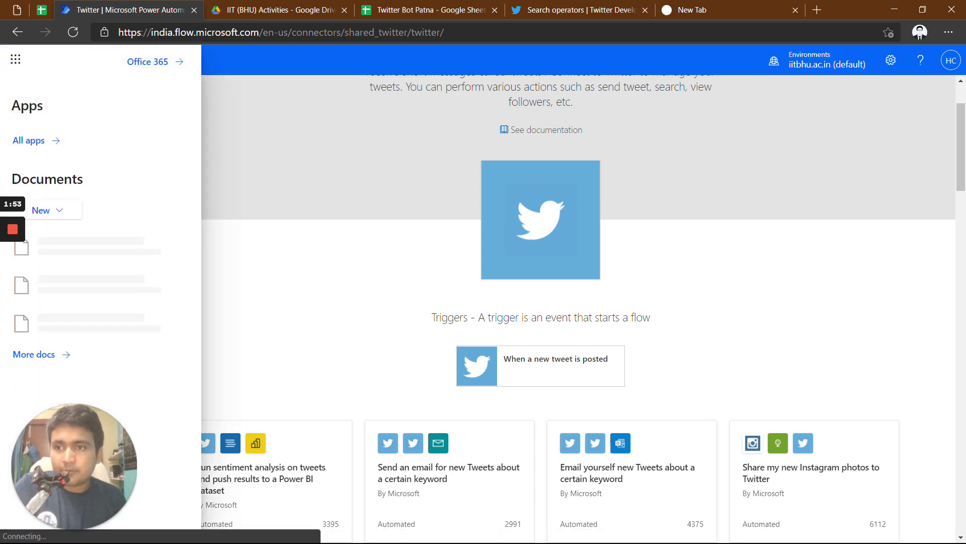
pyautogui.click(357, 282)
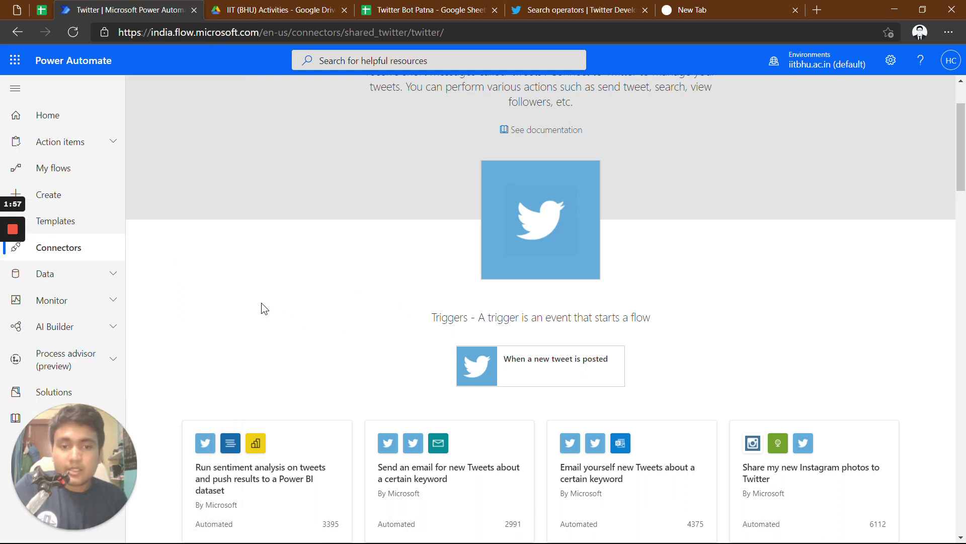
pyautogui.scroll(2, 446, 309)
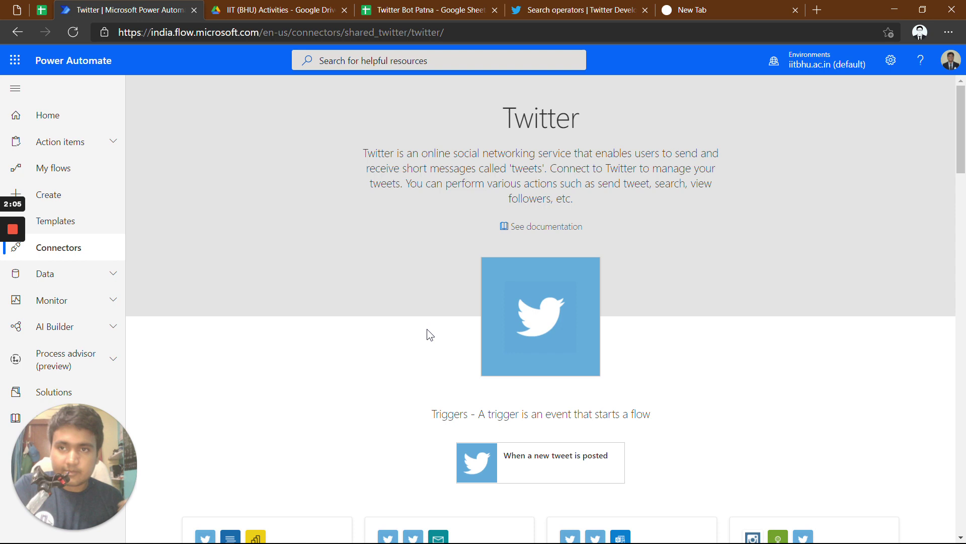
pyautogui.click(521, 458)
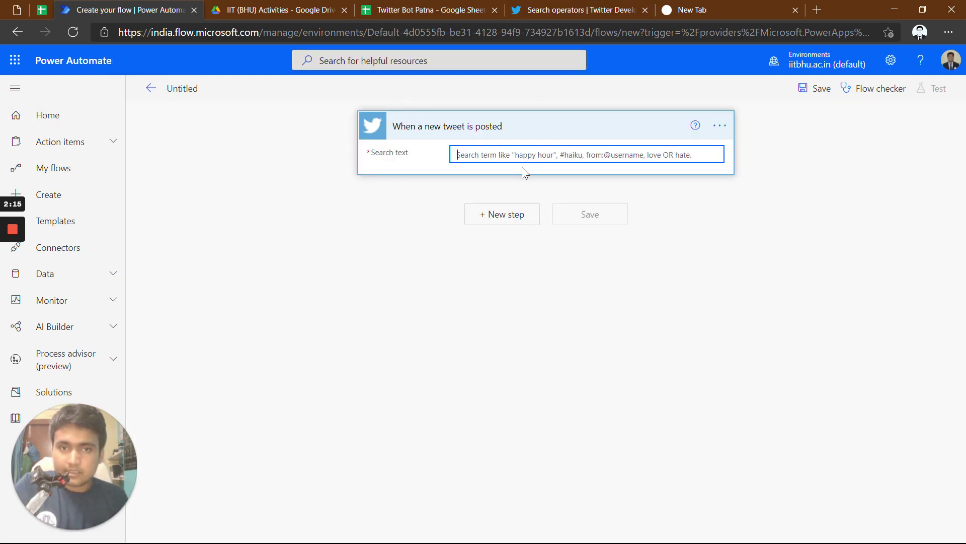
# Step: Switch to the Twitter developer documentation and examine how standard queries are built and which search operators are available
pyautogui.click(593, 11)
pyautogui.scroll(-8, 591, 235)
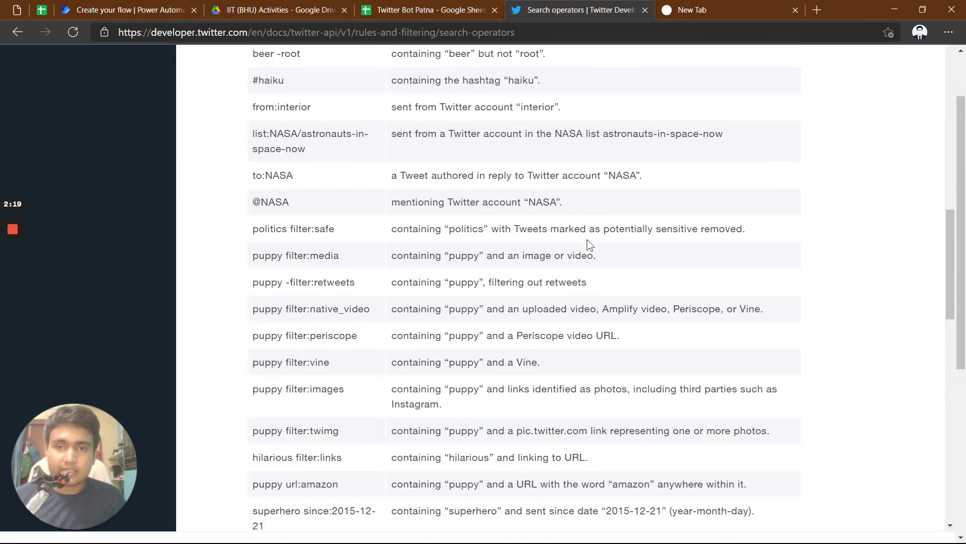
pyautogui.scroll(15, 589, 239)
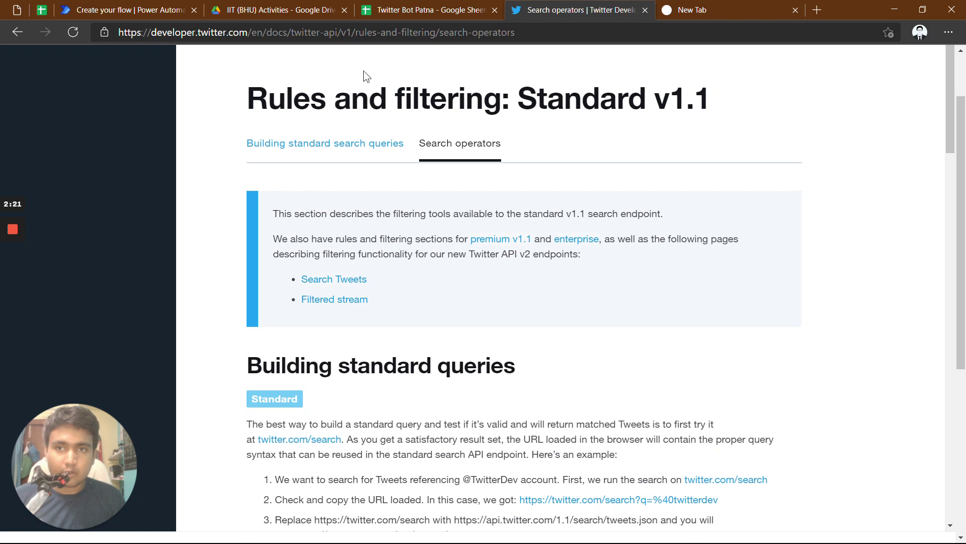
pyautogui.scroll(-7, 512, 204)
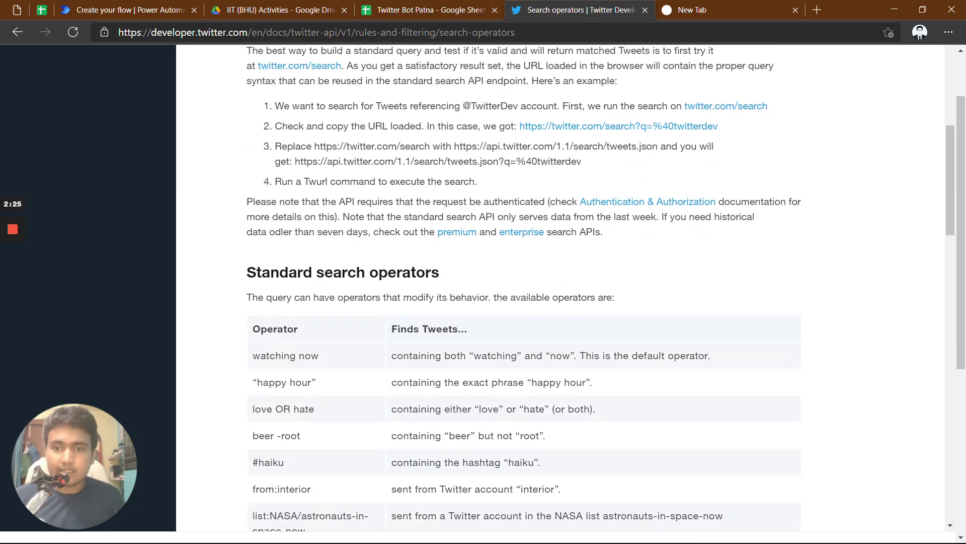
pyautogui.scroll(-2, 345, 292)
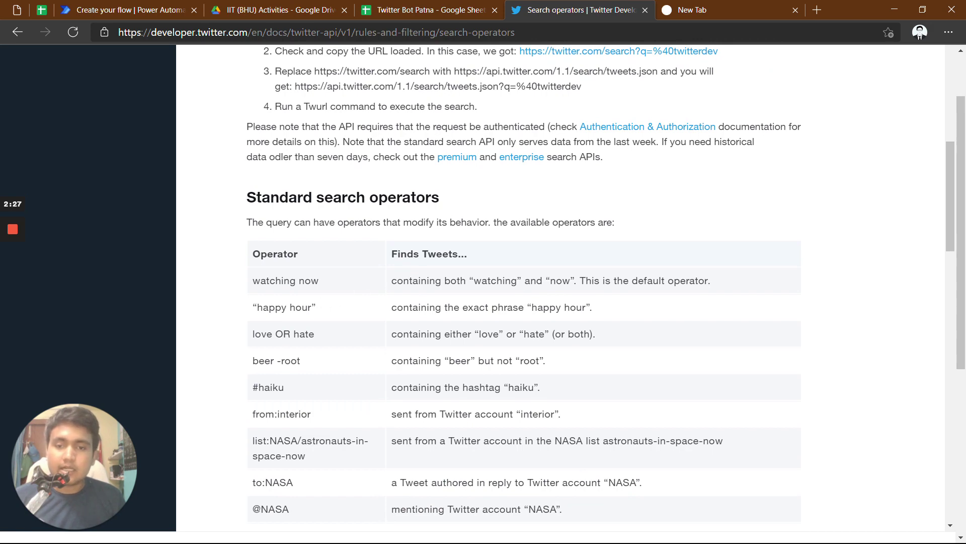
pyautogui.scroll(-5, 363, 292)
pyautogui.scroll(10, 365, 290)
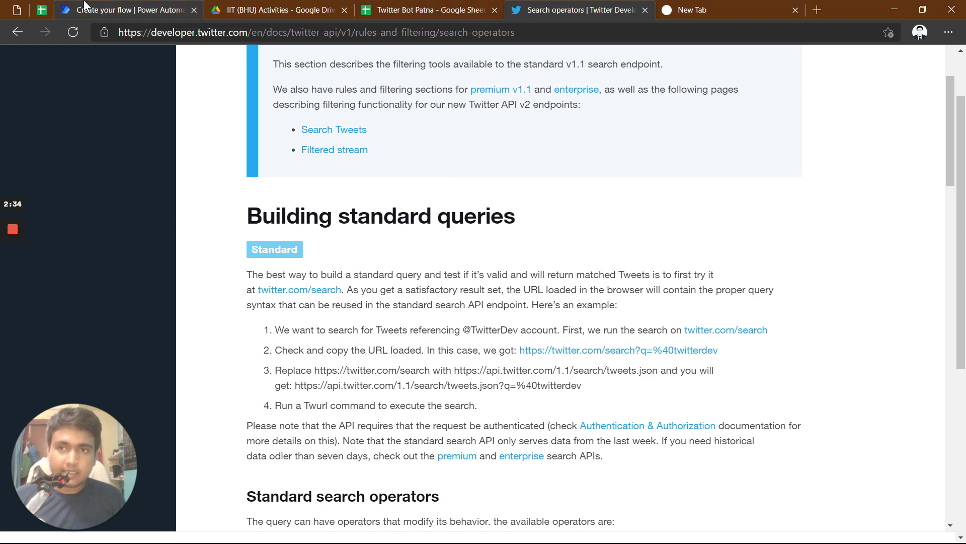
# Step: In Power Automate, set the trigger's search text to: patna, verified OR #verified, covid OR covid19 OR covidindia, -"needed", -"required", -"not verified", -"unverified"
pyautogui.click(83, 10)
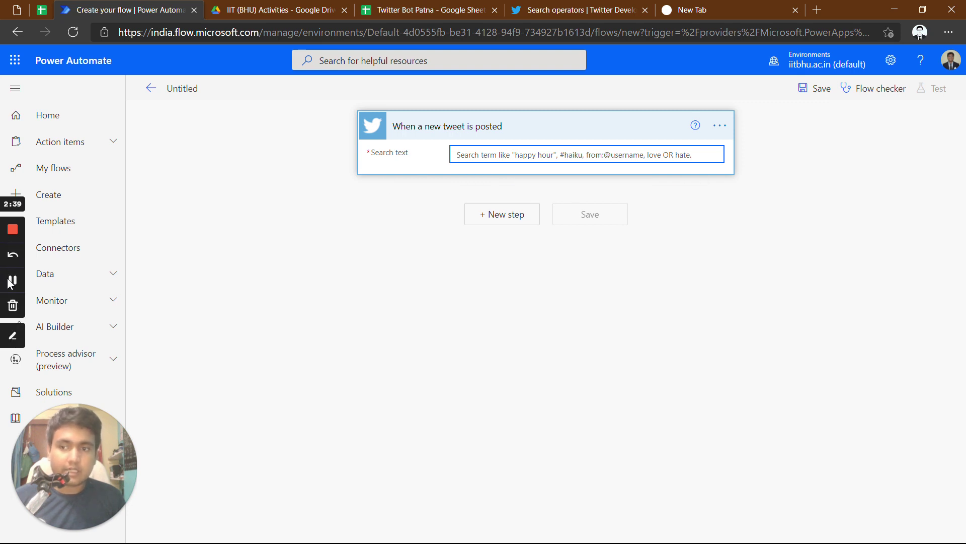
pyautogui.write('patna, verified OR #verified, covid OR covid19 OR covidindia, -"needed", -"required", -"not verified", -"unverified"')
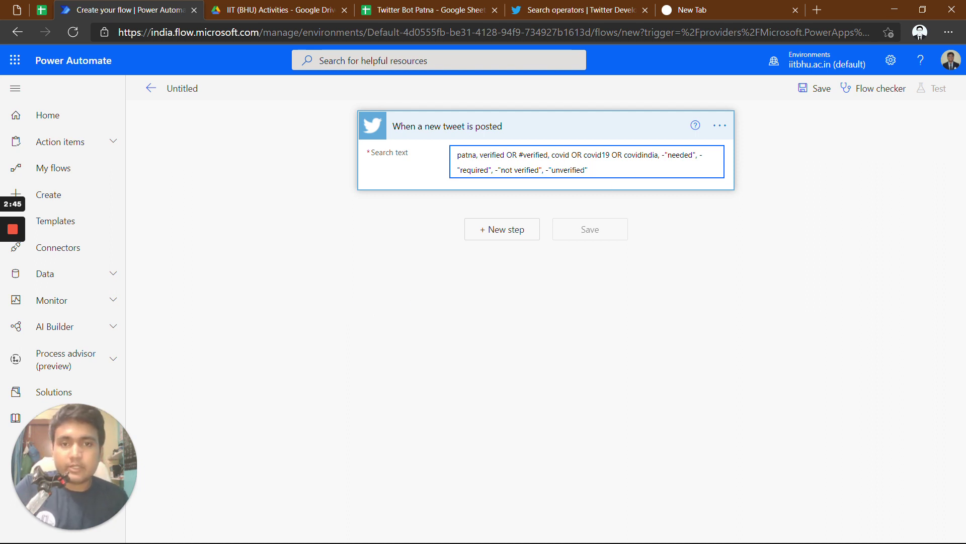
pyautogui.moveTo(458, 154); pyautogui.dragTo(473, 154)
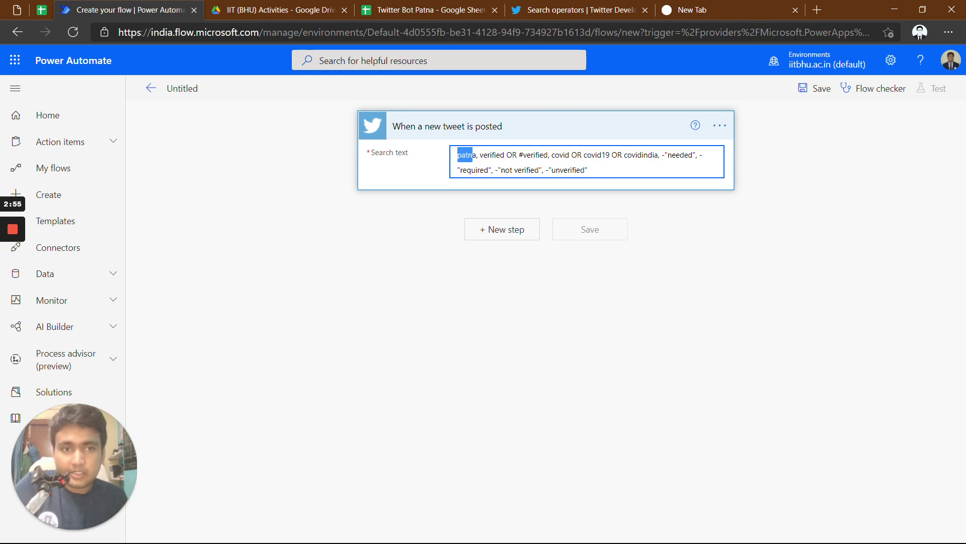
pyautogui.moveTo(662, 156); pyautogui.dragTo(693, 156)
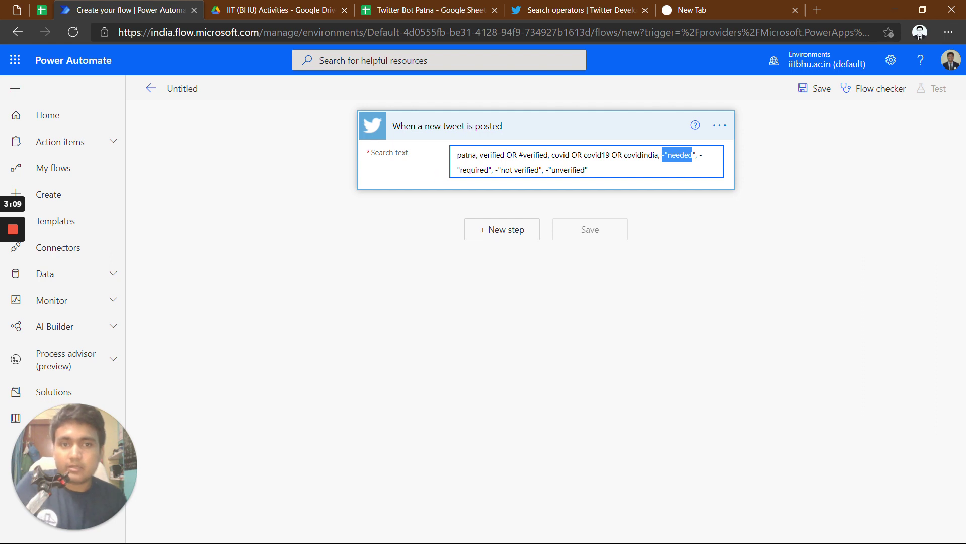
pyautogui.moveTo(588, 169); pyautogui.dragTo(662, 155)
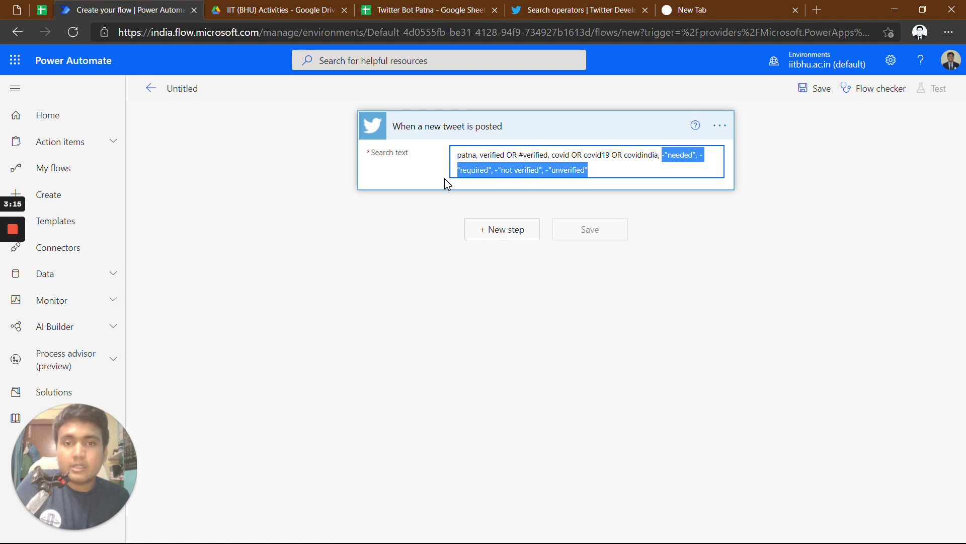
# Step: Add a Google Sheets "Insert row" action as a new step after the tweet trigger
pyautogui.click(489, 234)
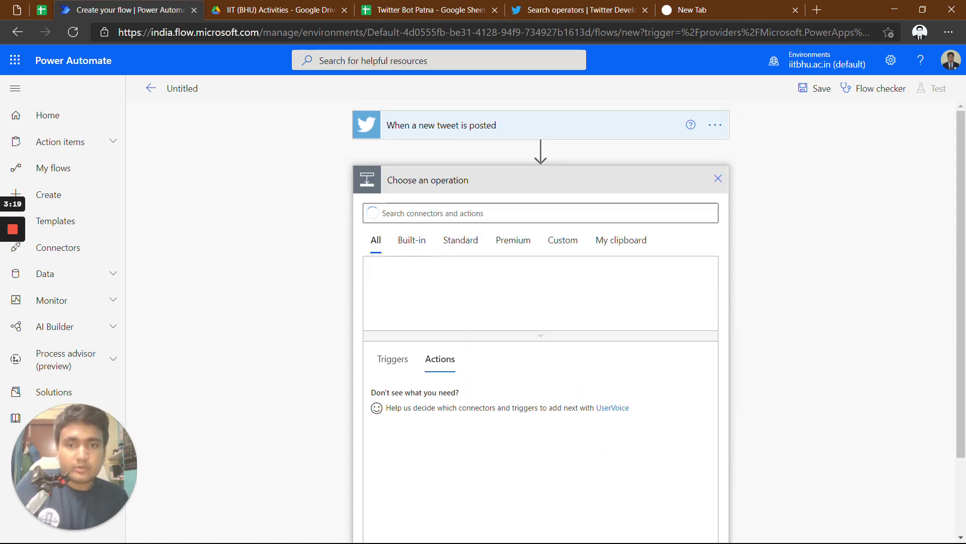
pyautogui.write('google')
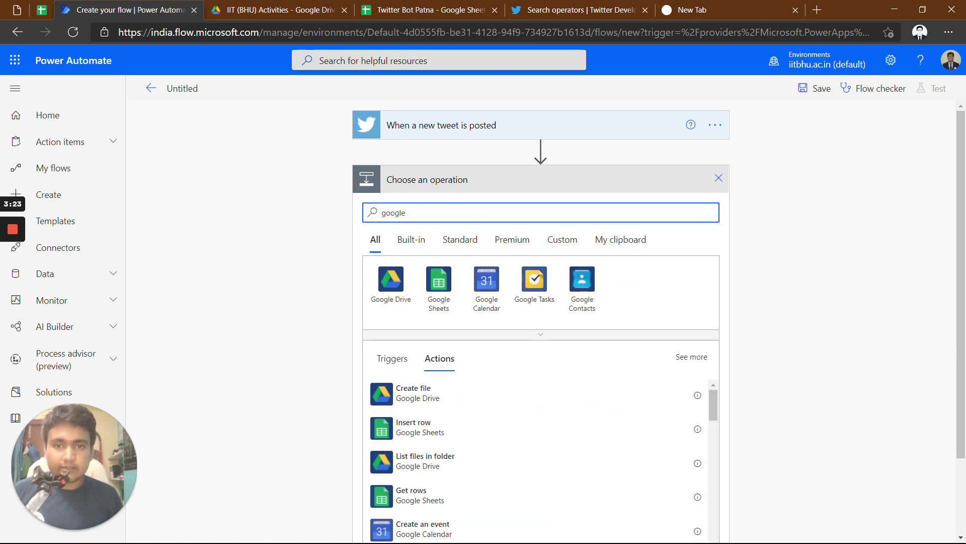
pyautogui.click(439, 284)
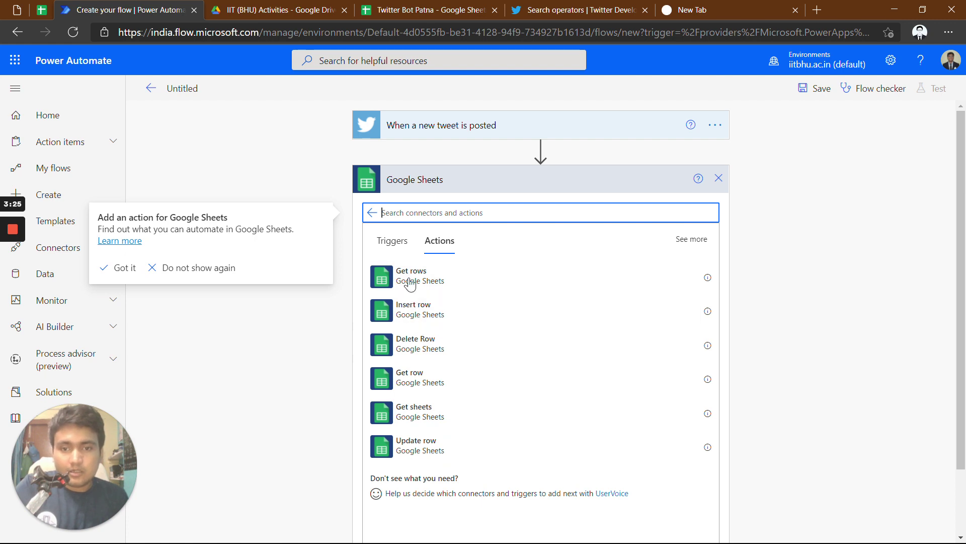
pyautogui.click(410, 294)
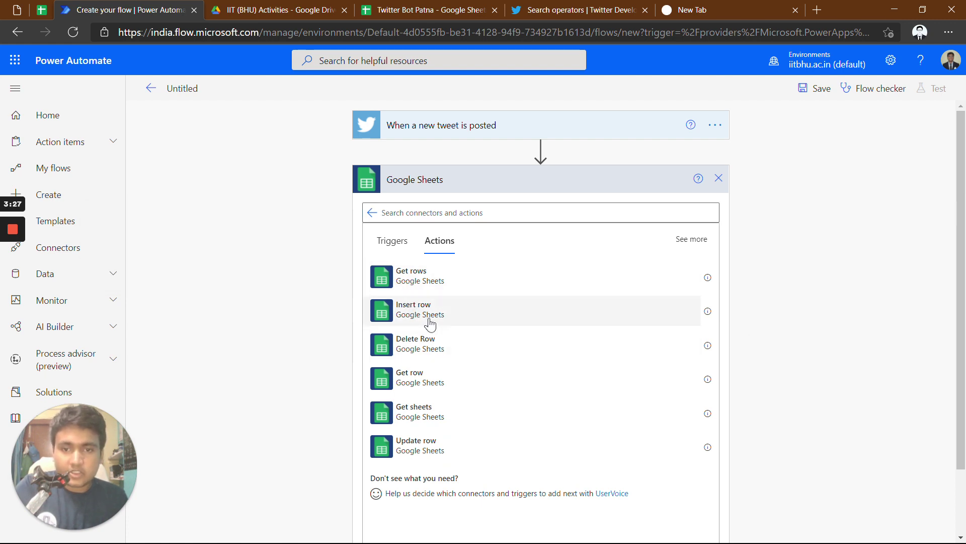
pyautogui.click(427, 318)
# Step: Point the Insert row action at the Twitter Bot Patna file in the Google Drive folder IIT (BHU) Activities, with worksheet Sheet1
pyautogui.click(715, 208)
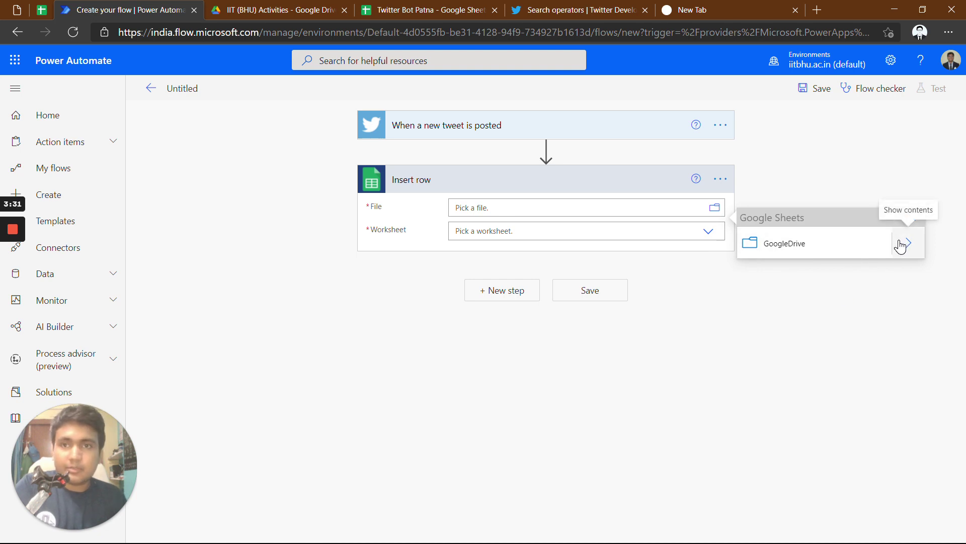
pyautogui.click(902, 246)
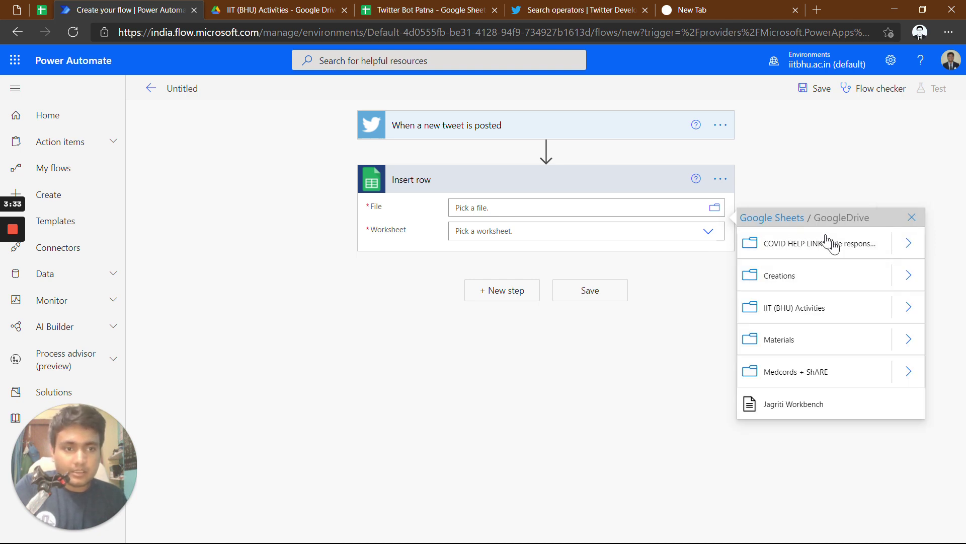
pyautogui.click(902, 305)
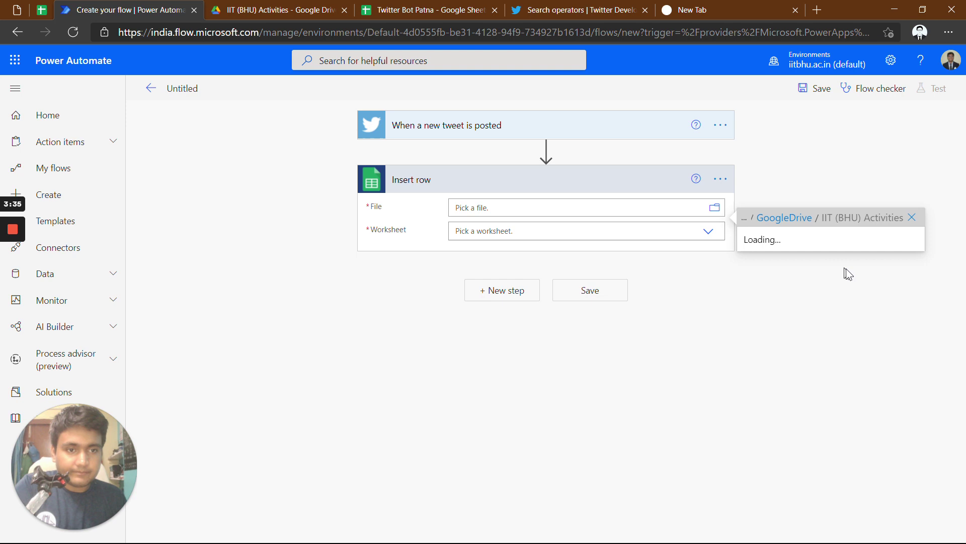
pyautogui.scroll(-1, 800, 423)
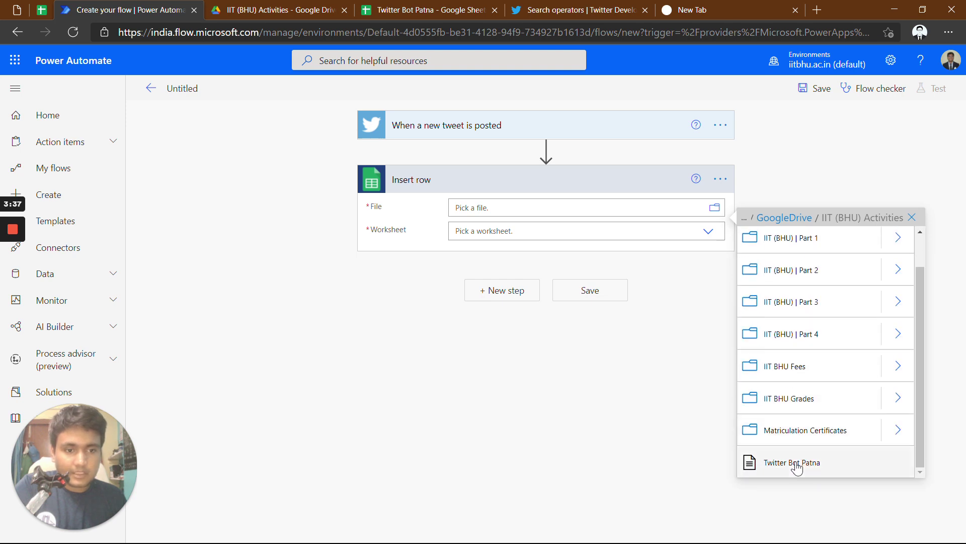
pyautogui.click(797, 463)
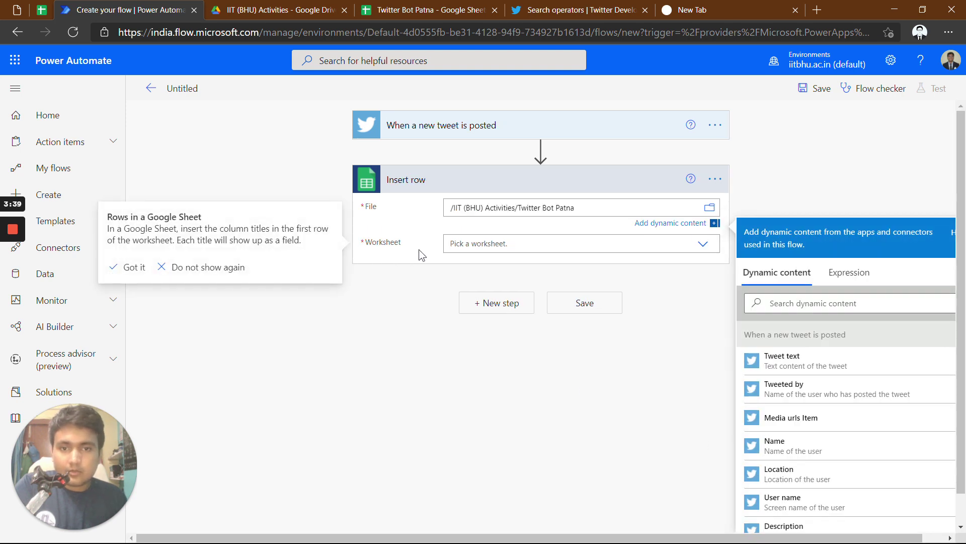
pyautogui.click(519, 243)
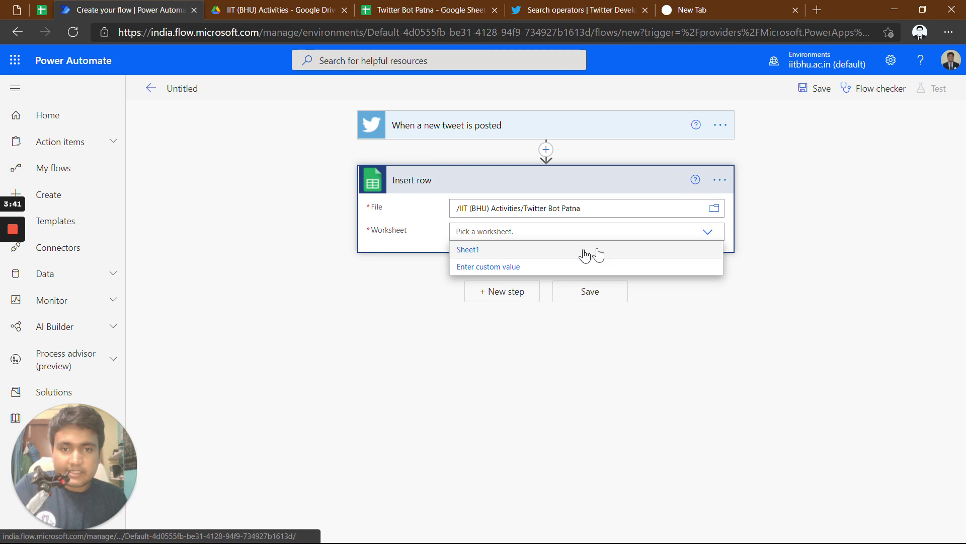
pyautogui.click(468, 252)
# Step: Check the sheet name and column headings in the Twitter Bot Patna spreadsheet, and fill the action's Tweet ID field with the Tweet id dynamic content
pyautogui.click(425, 6)
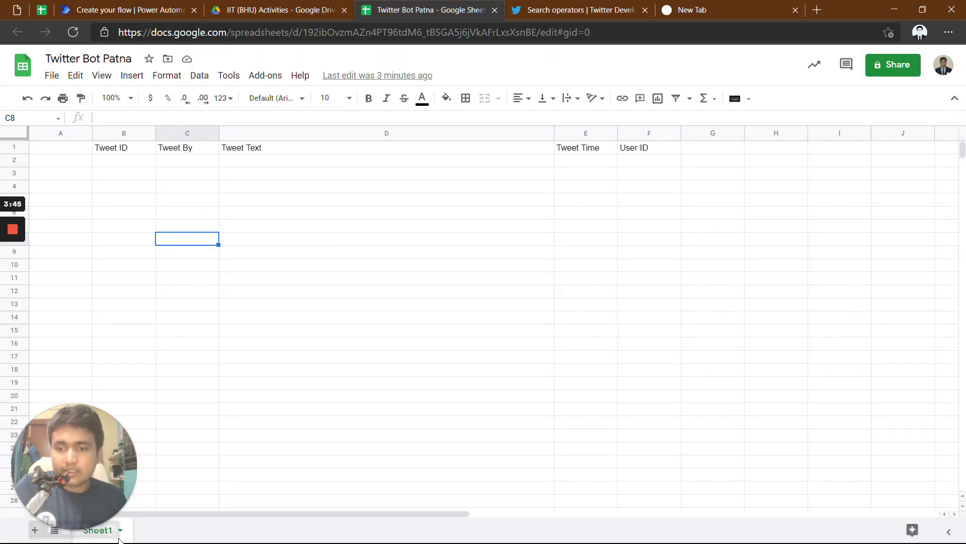
pyautogui.click(147, 8)
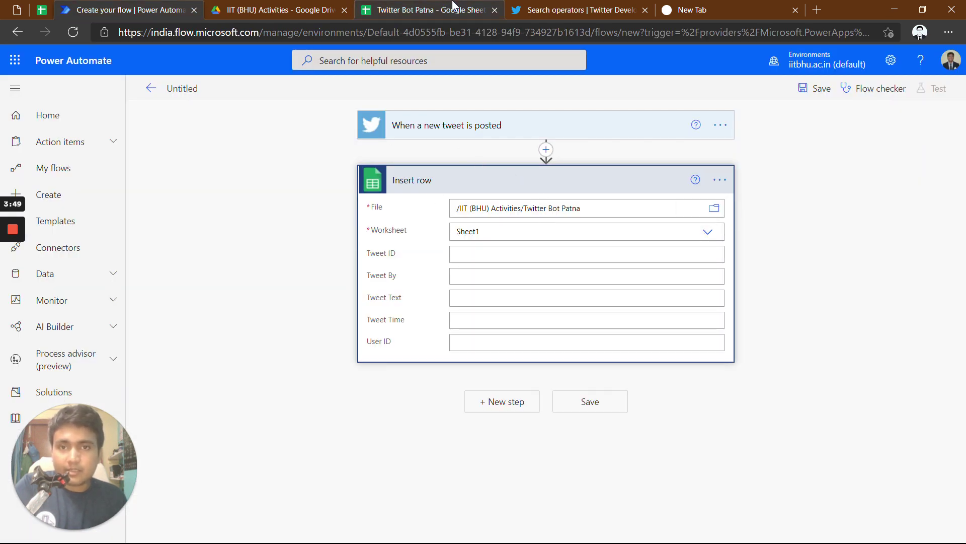
pyautogui.click(453, 8)
pyautogui.click(107, 7)
pyautogui.click(675, 255)
pyautogui.scroll(-2, 803, 403)
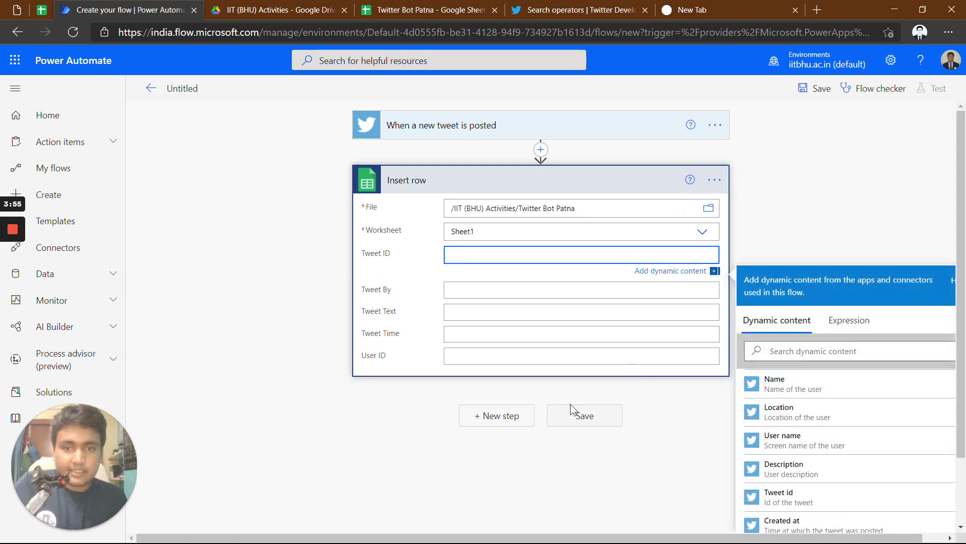
pyautogui.scroll(2, 815, 416)
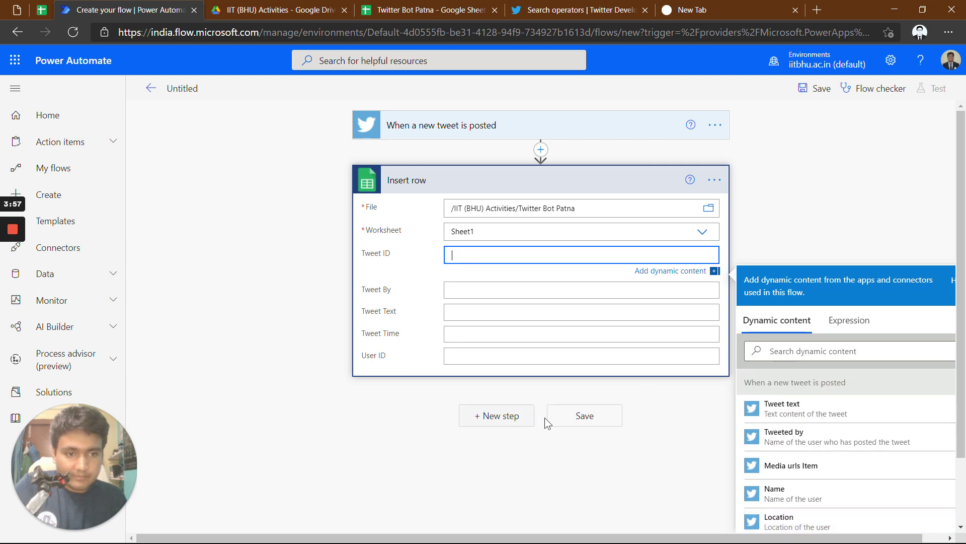
pyautogui.scroll(-2, 654, 476)
pyautogui.scroll(2, 653, 476)
pyautogui.scroll(-2, 740, 460)
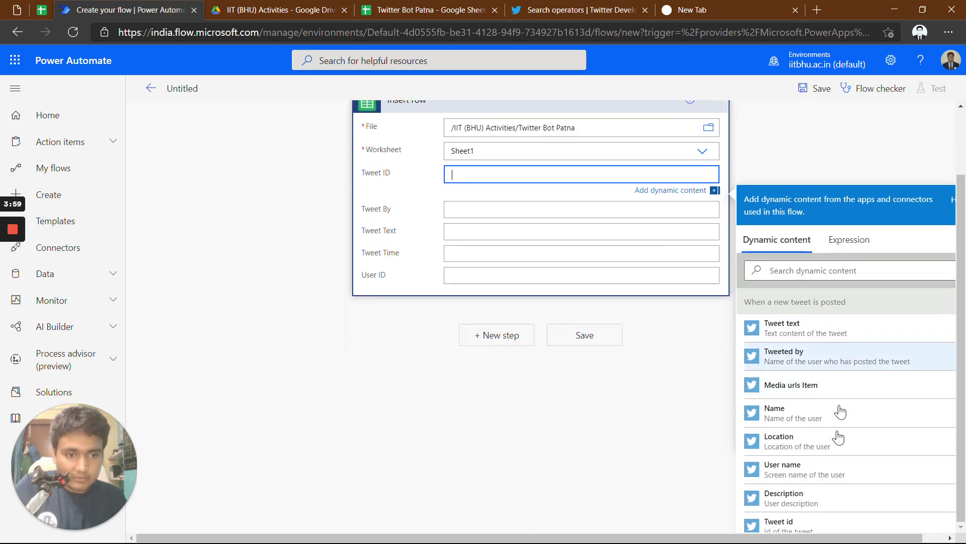
pyautogui.click(802, 523)
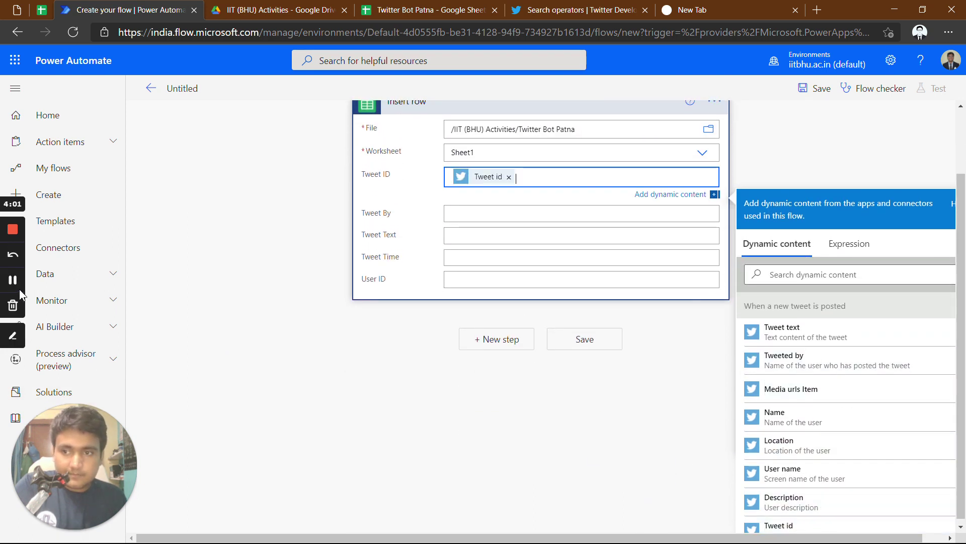
pyautogui.click(13, 282)
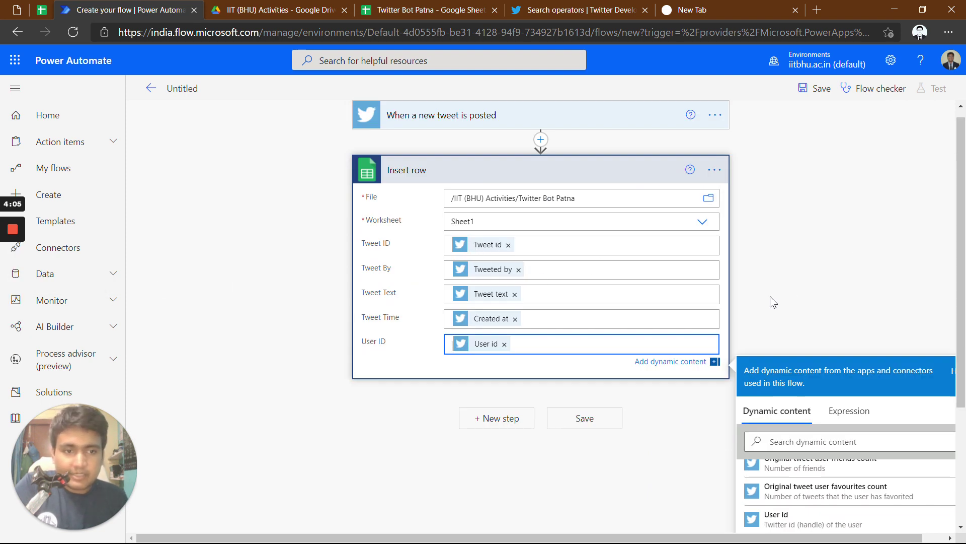
# Step: Review the trigger and the Insert row field mappings, and save the flow
pyautogui.scroll(-3, 816, 397)
pyautogui.scroll(2, 419, 216)
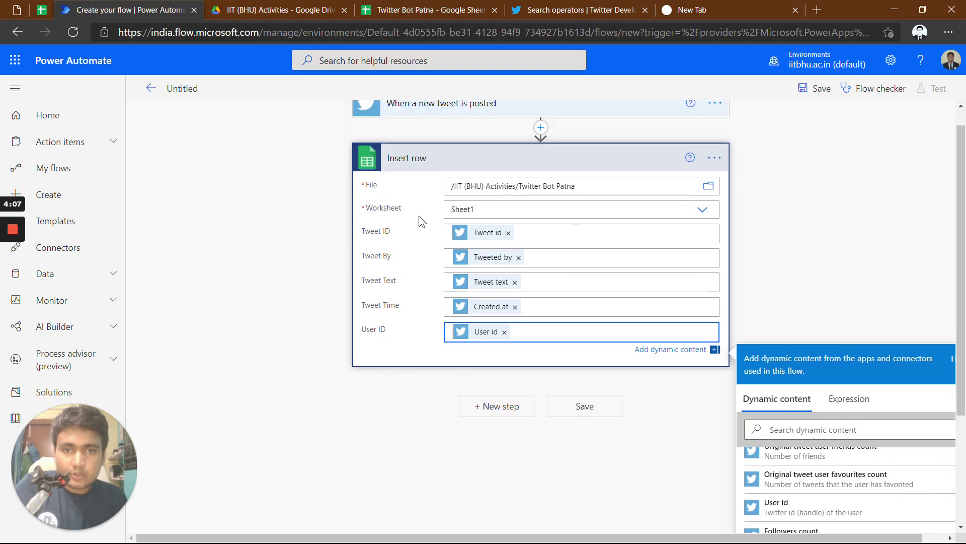
pyautogui.scroll(1, 418, 213)
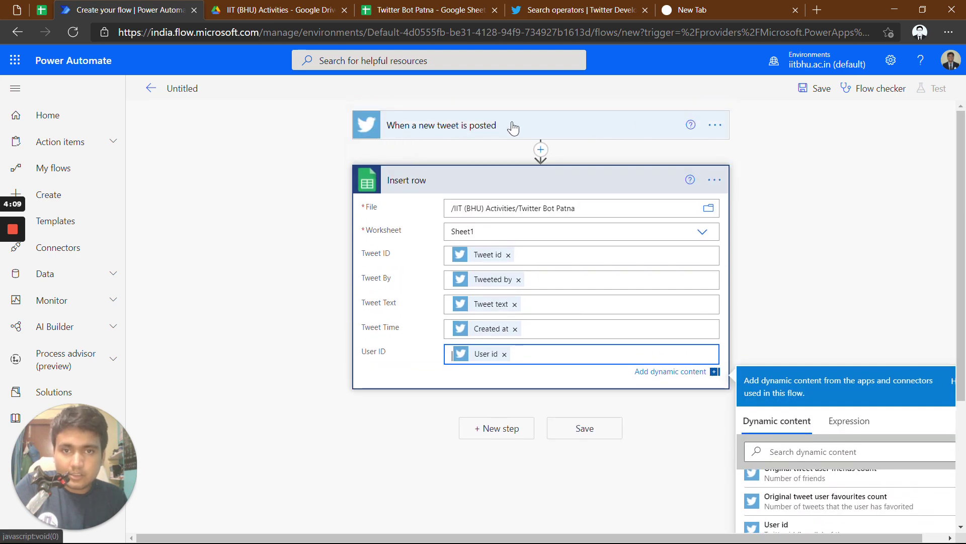
pyautogui.scroll(-2, 833, 291)
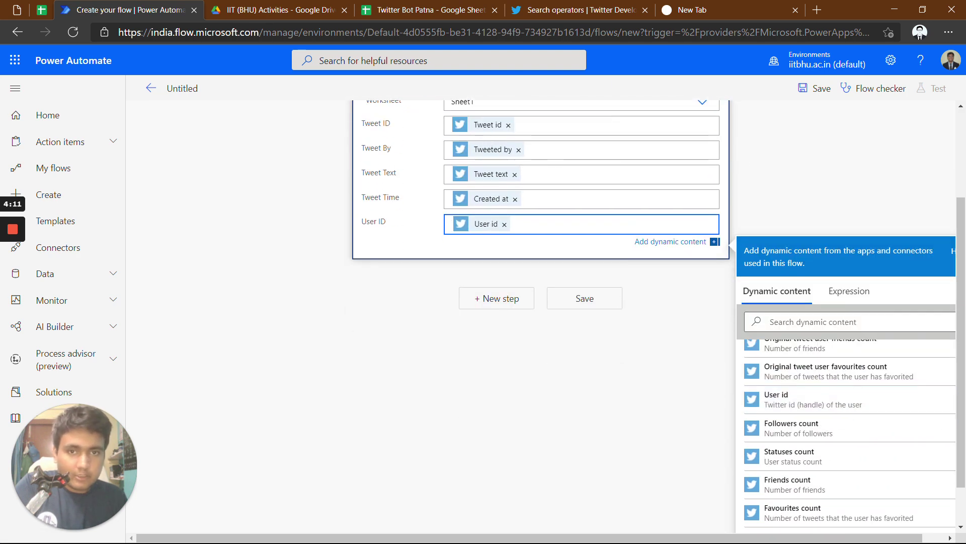
pyautogui.scroll(-1, 750, 317)
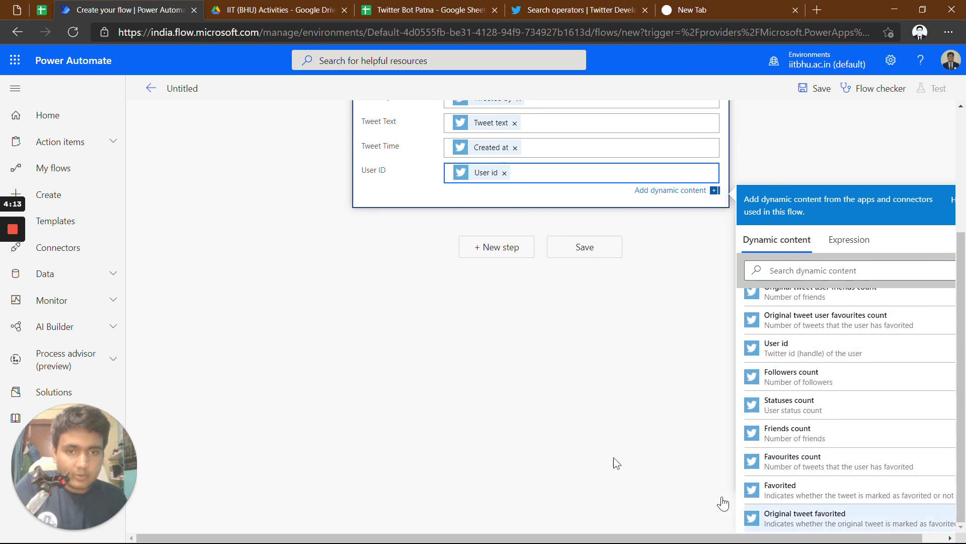
pyautogui.scroll(3, 557, 352)
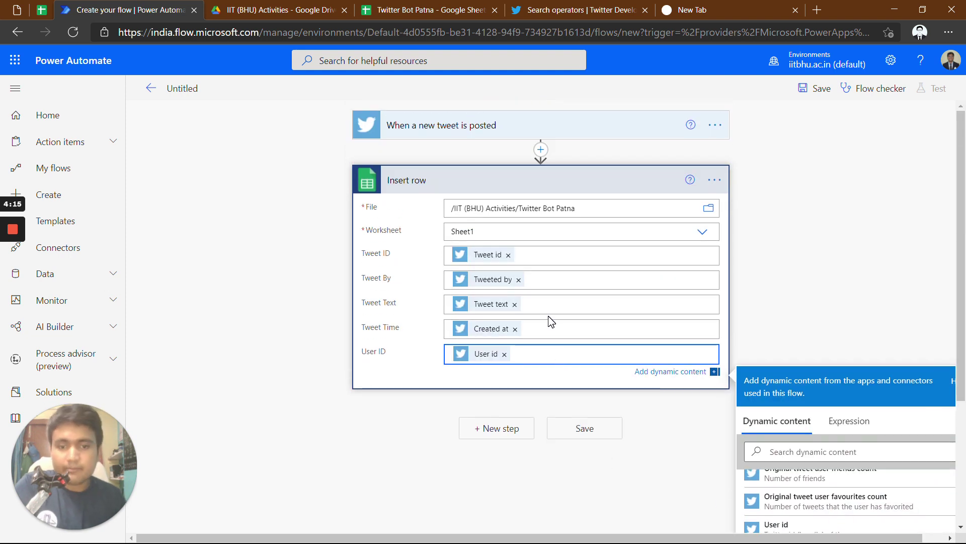
pyautogui.click(583, 429)
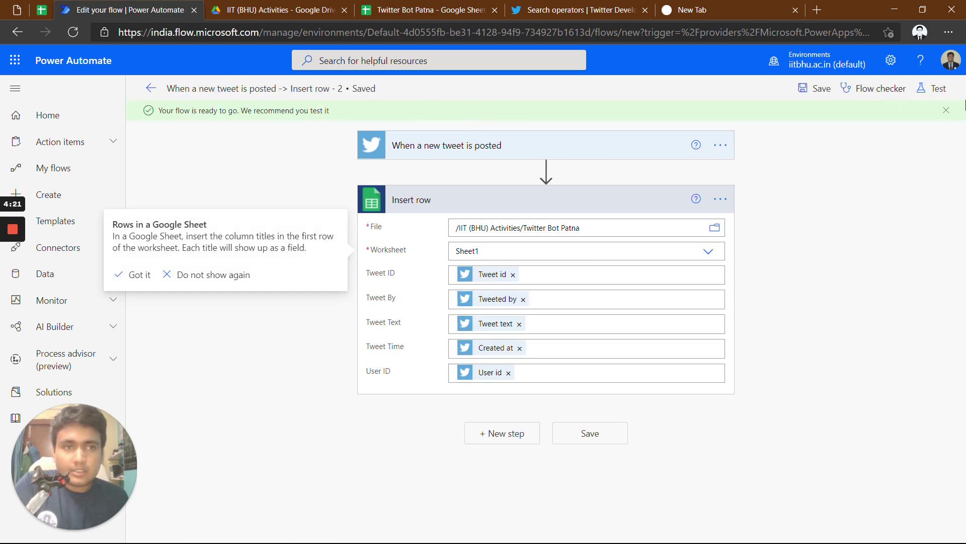
pyautogui.click(939, 90)
pyautogui.click(784, 148)
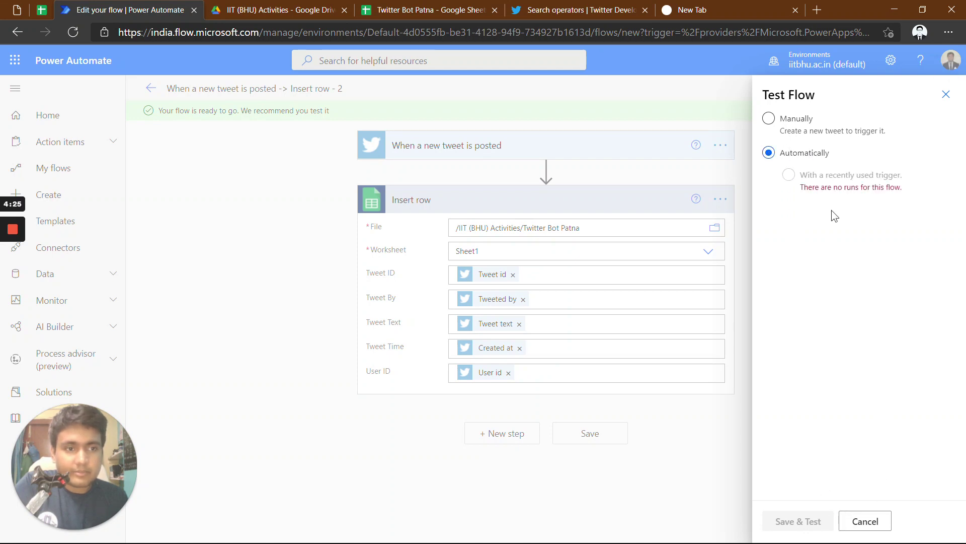
pyautogui.click(946, 94)
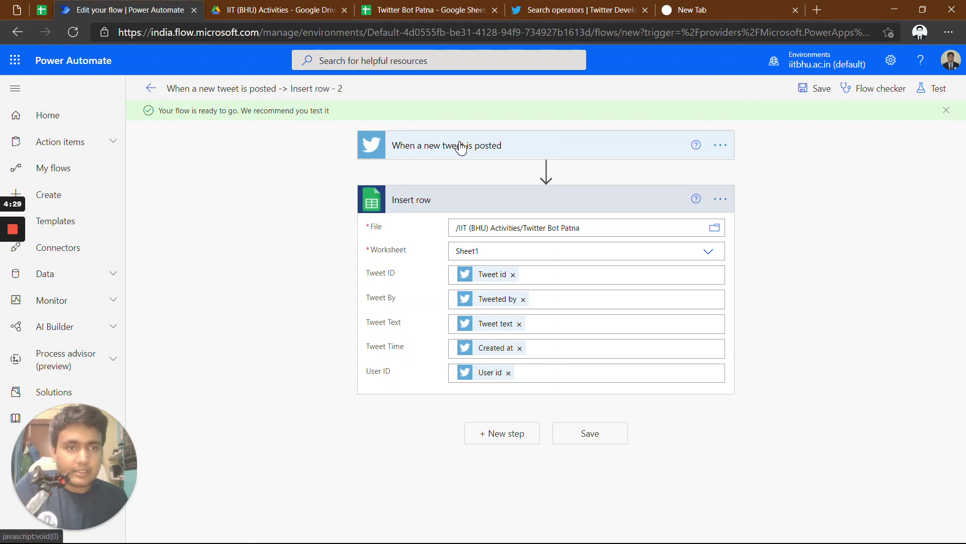
# Step: Save the flow again and view the details and run history of the earlier flow "When a new tweet is posted -> Insert row"
pyautogui.click(817, 89)
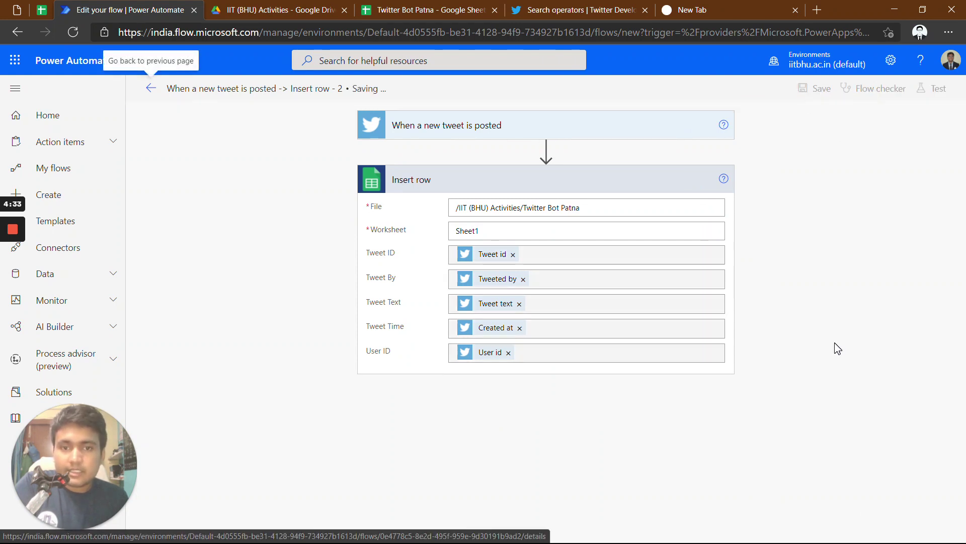
pyautogui.click(177, 90)
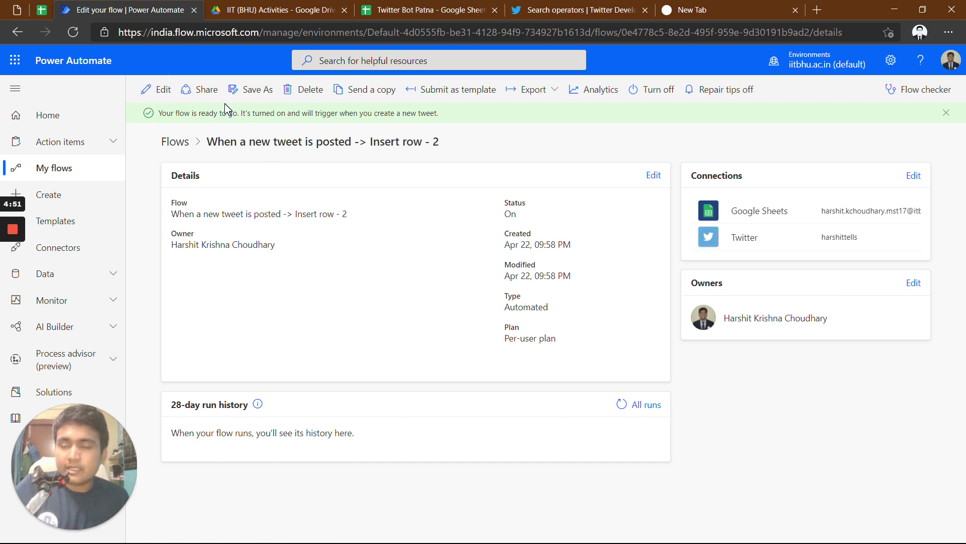
pyautogui.click(179, 145)
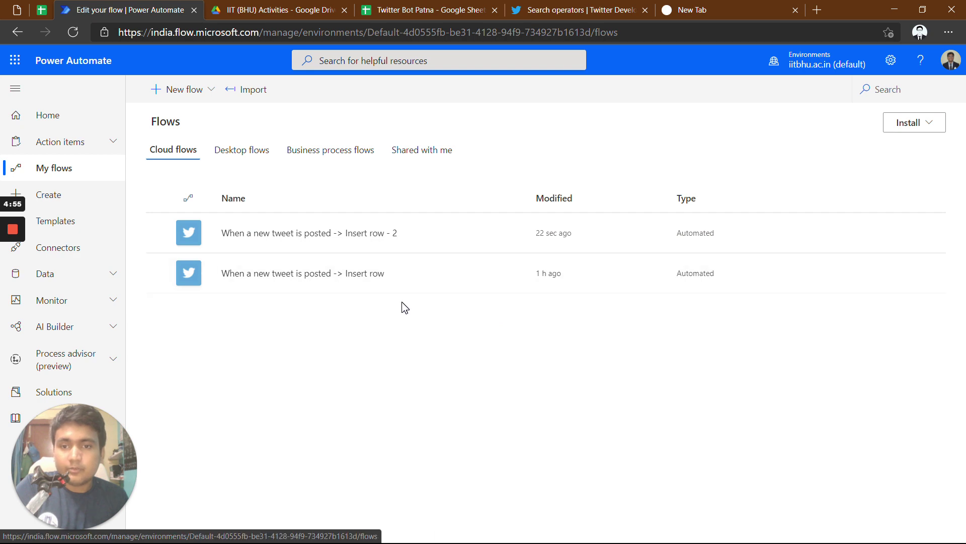
pyautogui.click(287, 278)
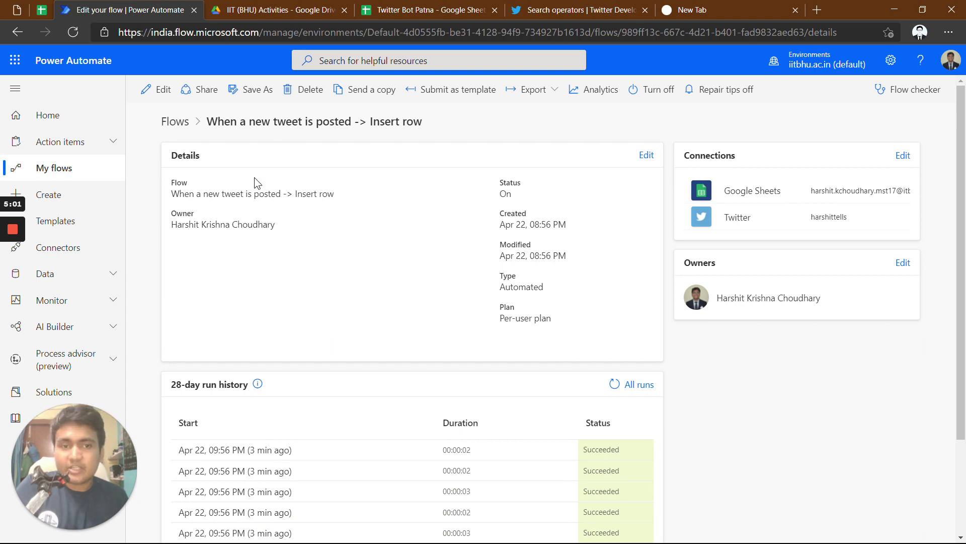
pyautogui.scroll(-2, 349, 204)
pyautogui.scroll(2, 358, 252)
# Step: Switch to the Covid Twitter Bot Responses spreadsheet and select the full search query text in cell B1 of the Details sheet
pyautogui.click(39, 9)
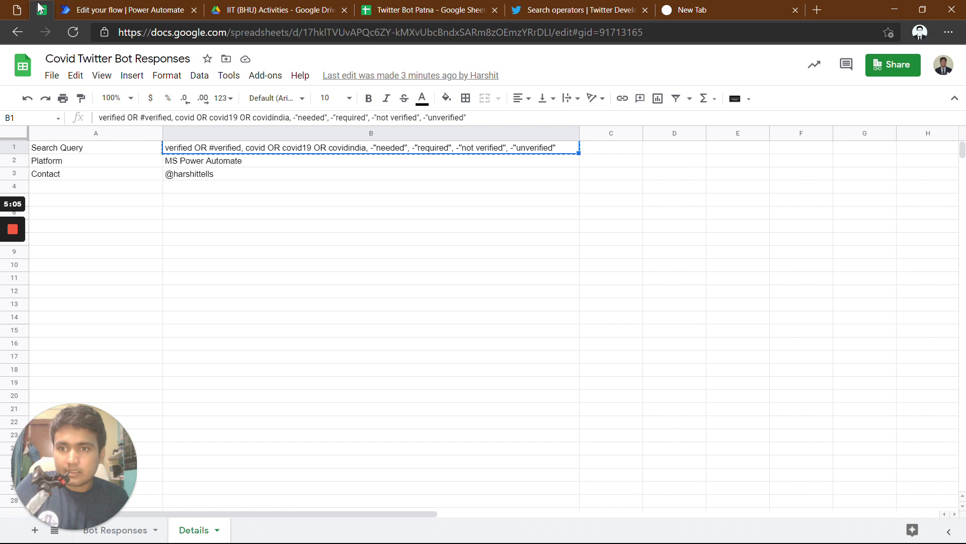
pyautogui.scroll(-2, 232, 184)
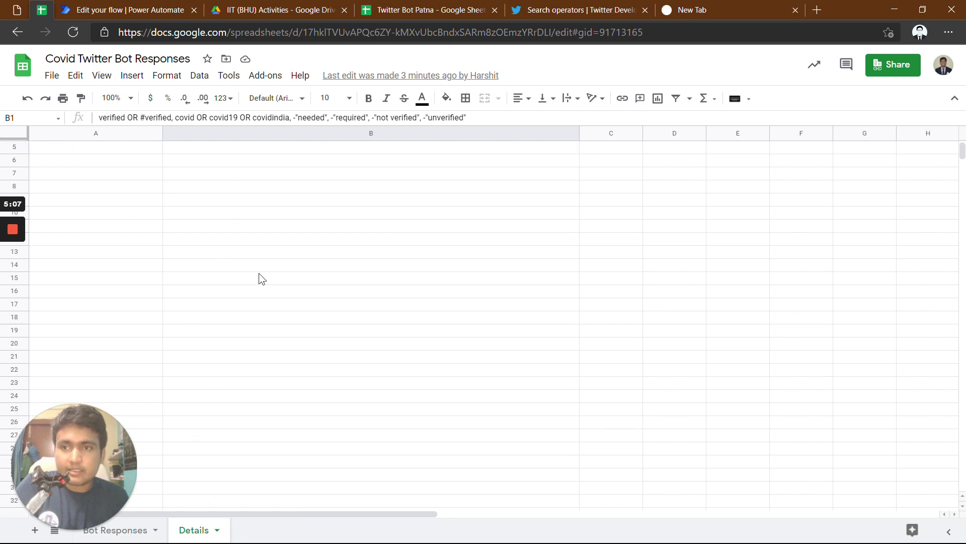
pyautogui.scroll(2, 259, 278)
pyautogui.hotkey('ctrl', 'c')
pyautogui.doubleClick(167, 146)
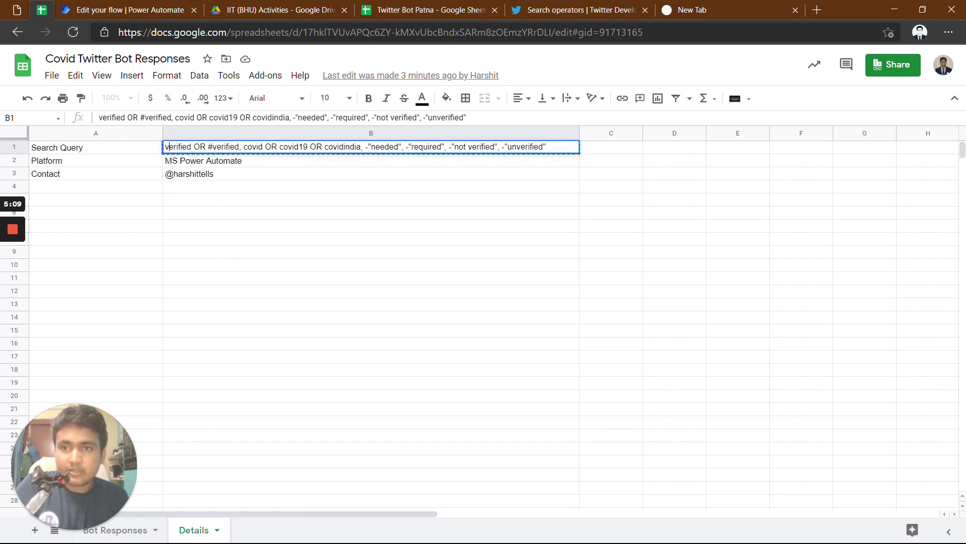
pyautogui.moveTo(166, 147); pyautogui.dragTo(546, 147)
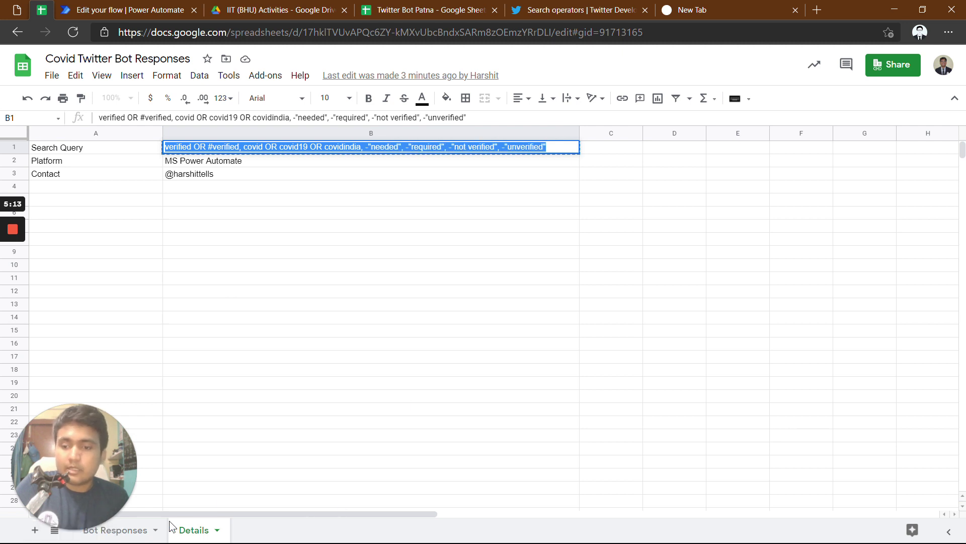
# Step: On the Bot Responses sheet, examine the first logged tweet's ID, author, text, time and user ID
pyautogui.click(141, 531)
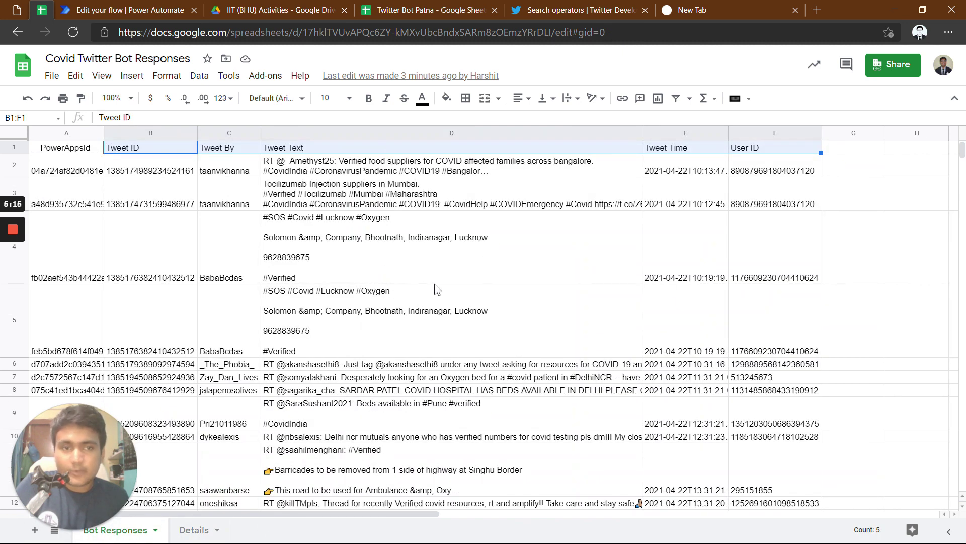
pyautogui.scroll(-5, 393, 303)
pyautogui.scroll(5, 385, 318)
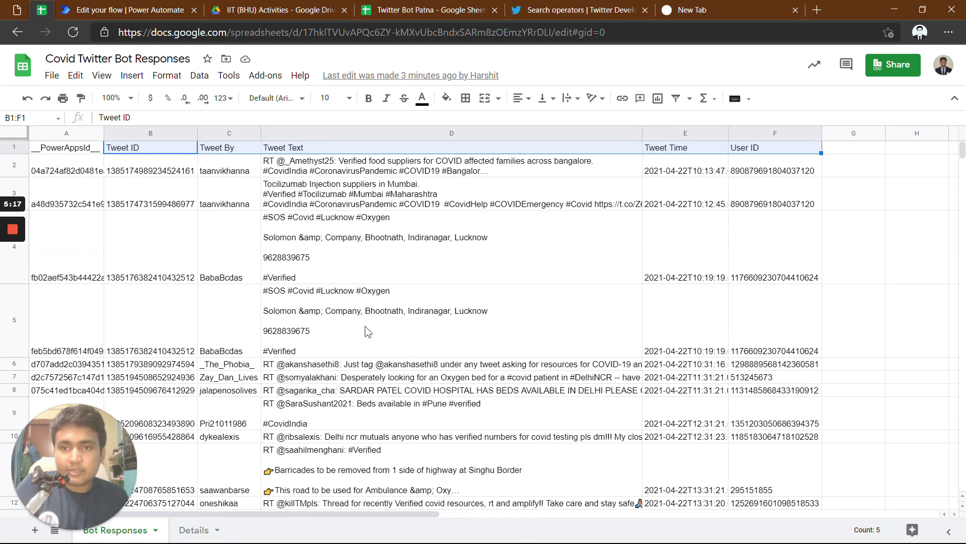
pyautogui.click(160, 171)
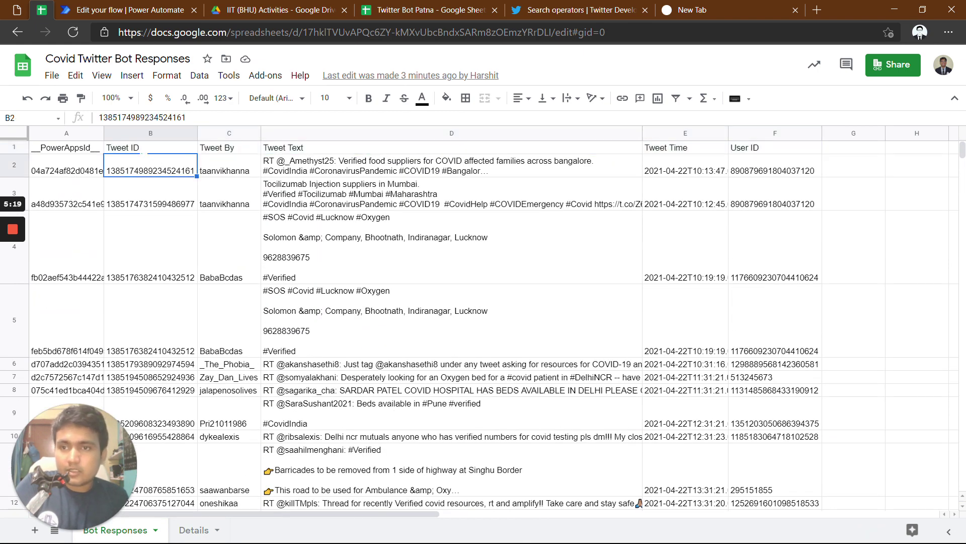
pyautogui.click(250, 169)
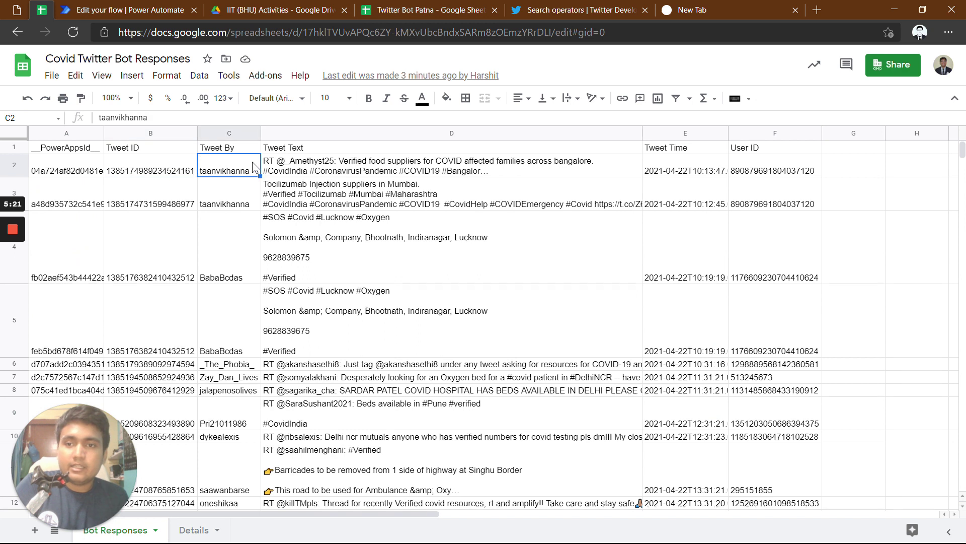
pyautogui.click(379, 170)
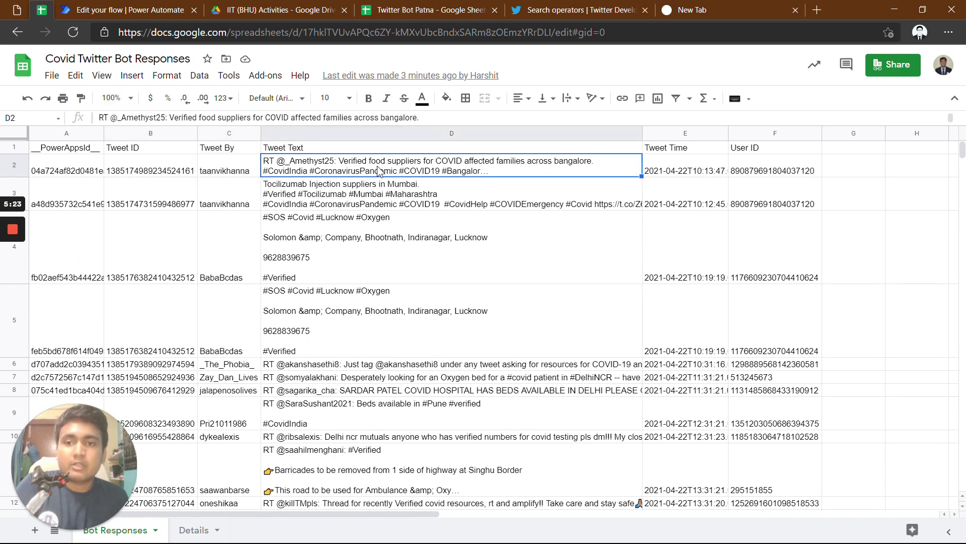
pyautogui.click(672, 170)
pyautogui.click(770, 176)
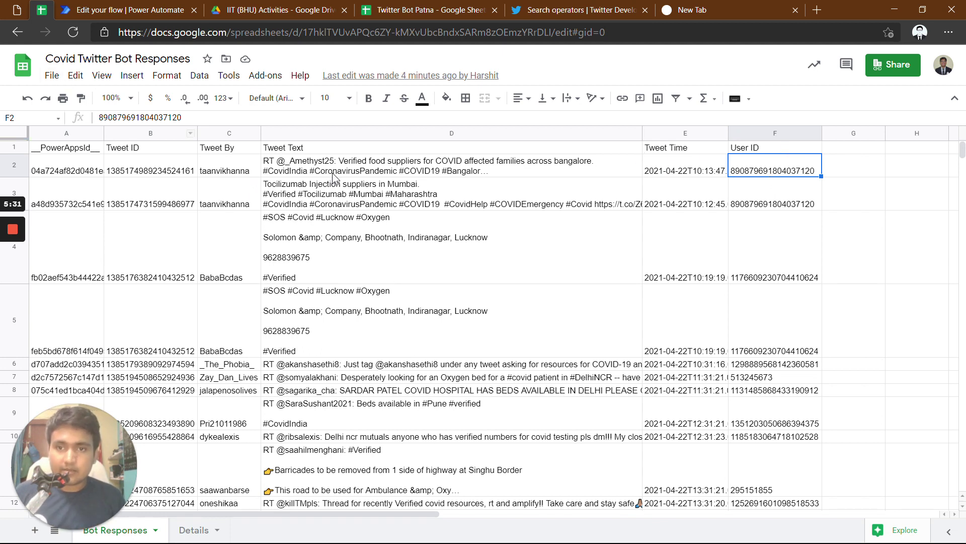
# Step: Replace USER_ID in the twitter.com/USER_ID/status/TWEET_ID address with the first logged tweet's user ID copied from cell F2 of the Bot Responses sheet
pyautogui.click(352, 173)
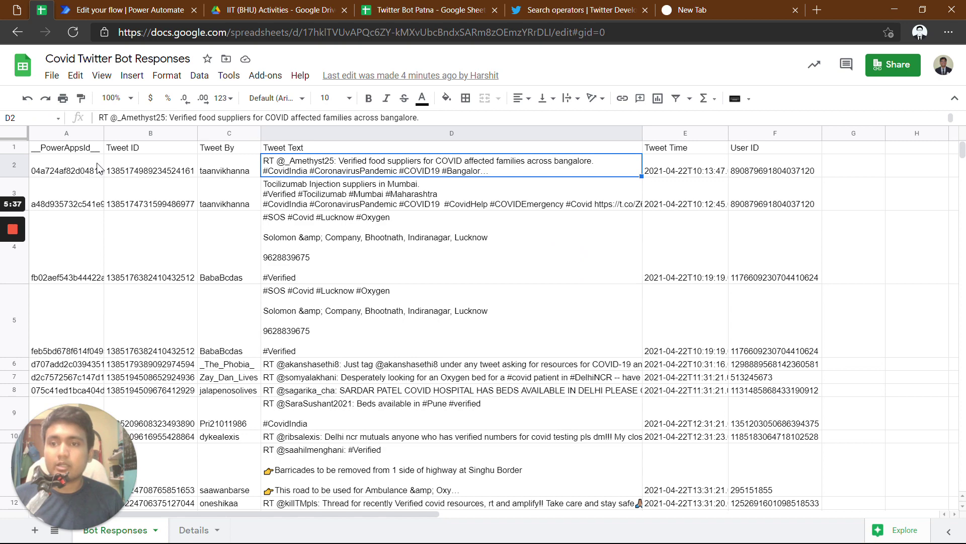
pyautogui.click(684, 10)
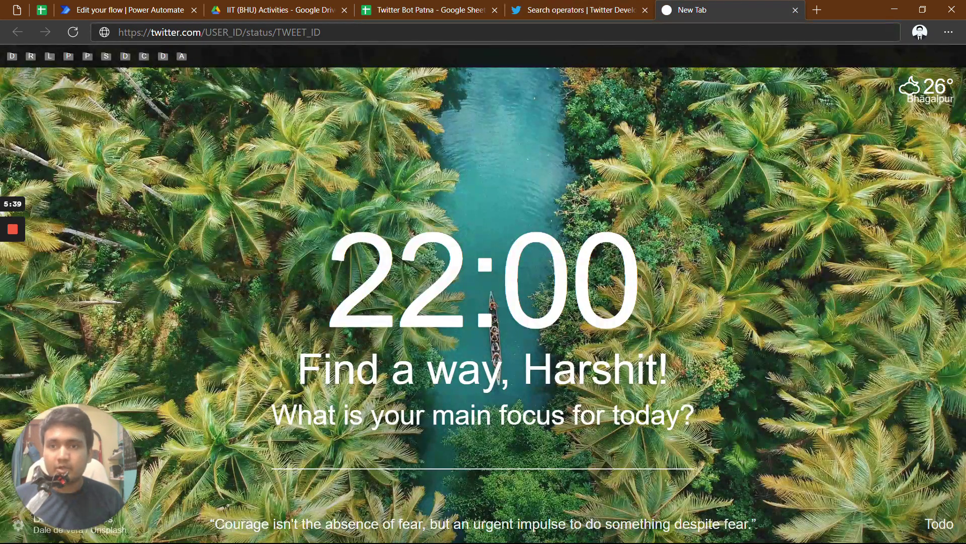
pyautogui.doubleClick(216, 33)
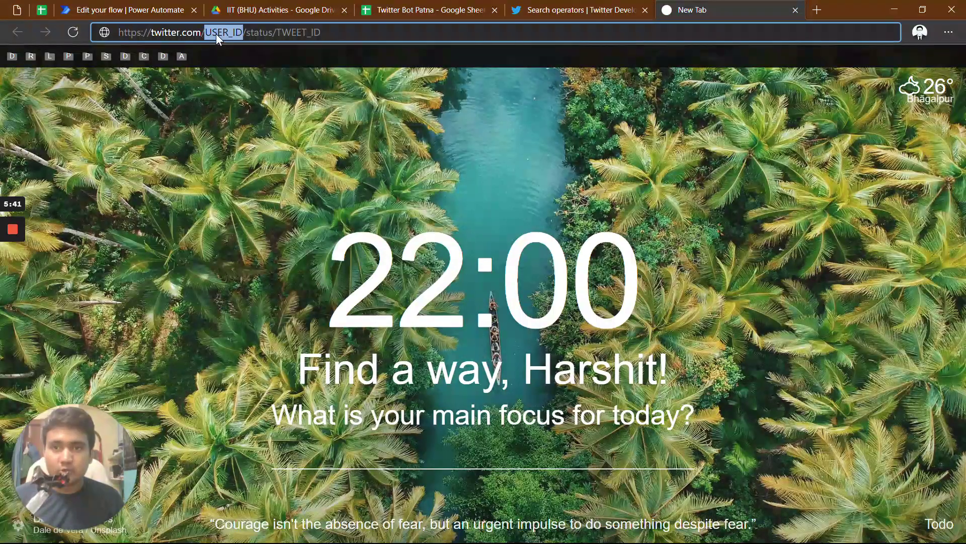
pyautogui.click(123, 9)
pyautogui.click(280, 10)
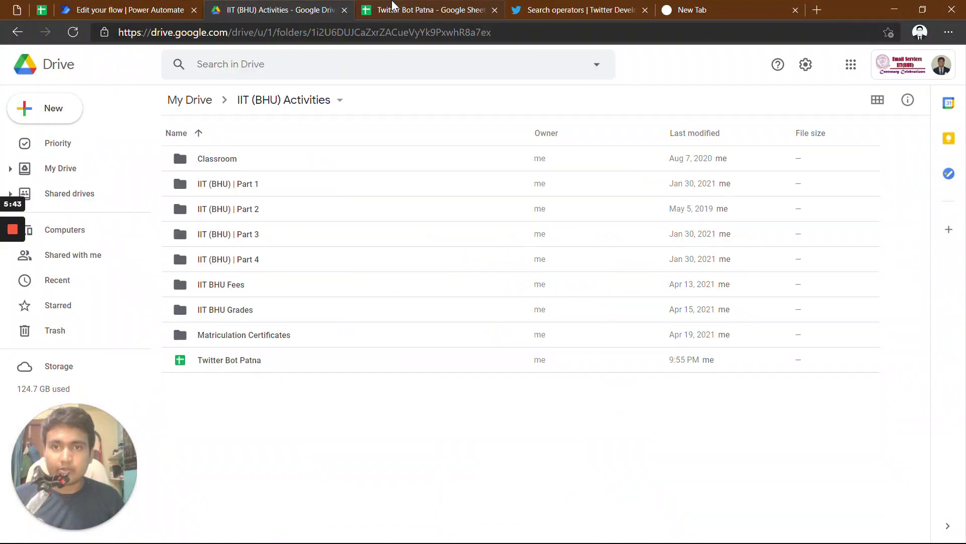
pyautogui.click(397, 9)
pyautogui.click(42, 10)
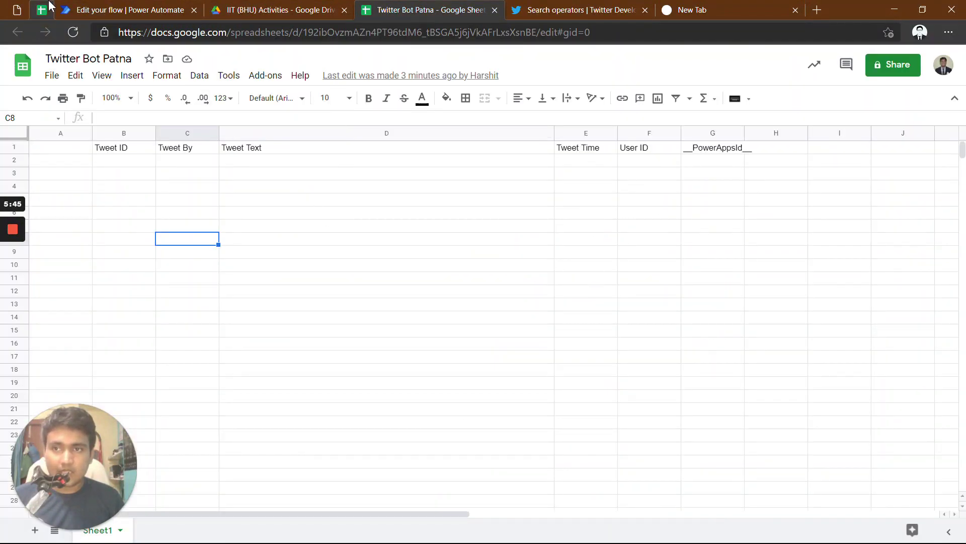
pyautogui.click(735, 172)
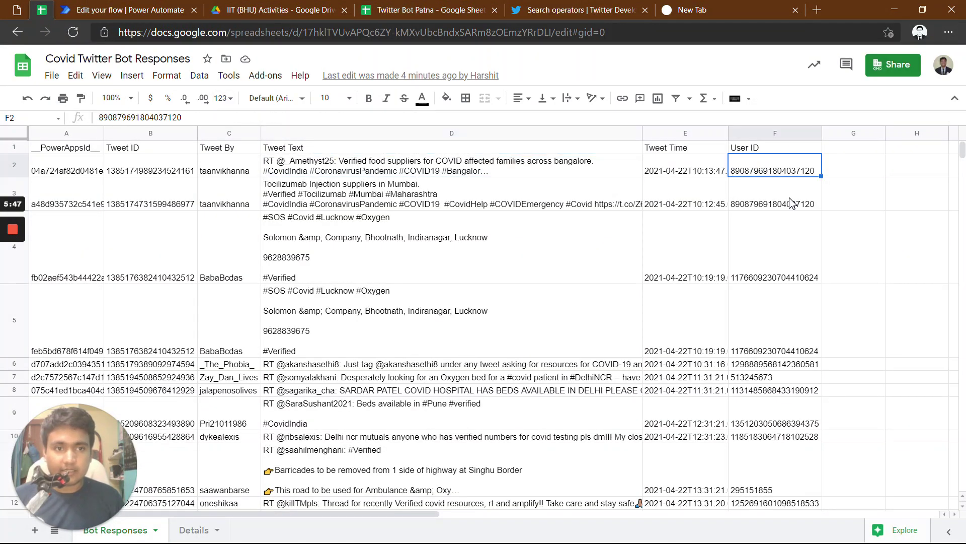
pyautogui.hotkey('ctrl', 'c')
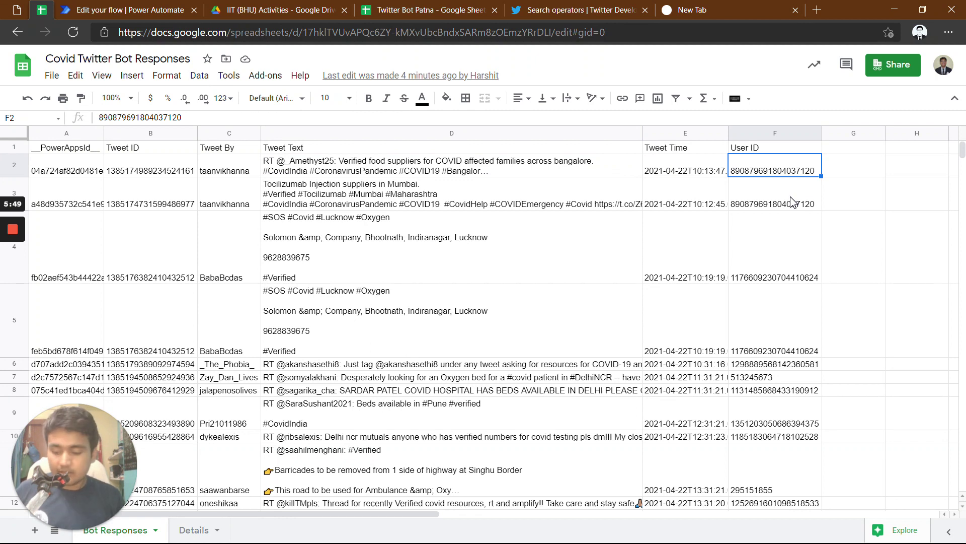
pyautogui.click(733, 5)
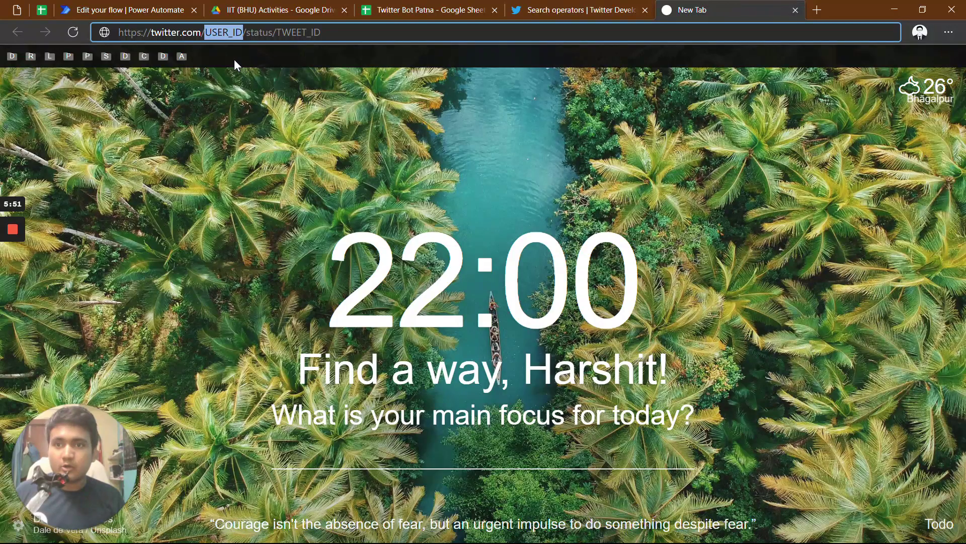
pyautogui.hotkey('ctrl', 'v')
# Step: Replace TWEET_ID in the address with the tweet ID copied from cell B2 and open the resulting tweet page
pyautogui.doubleClick(350, 33)
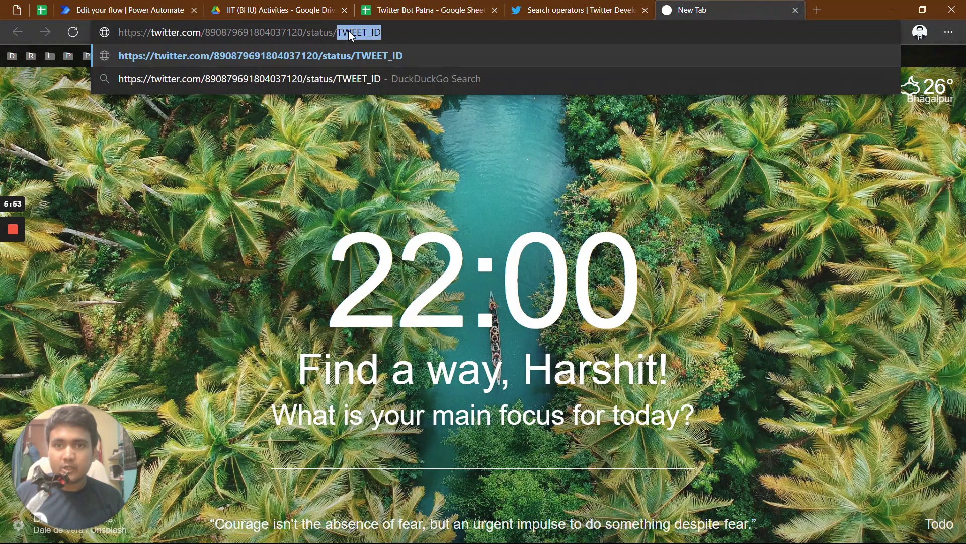
pyautogui.click(42, 9)
pyautogui.click(244, 166)
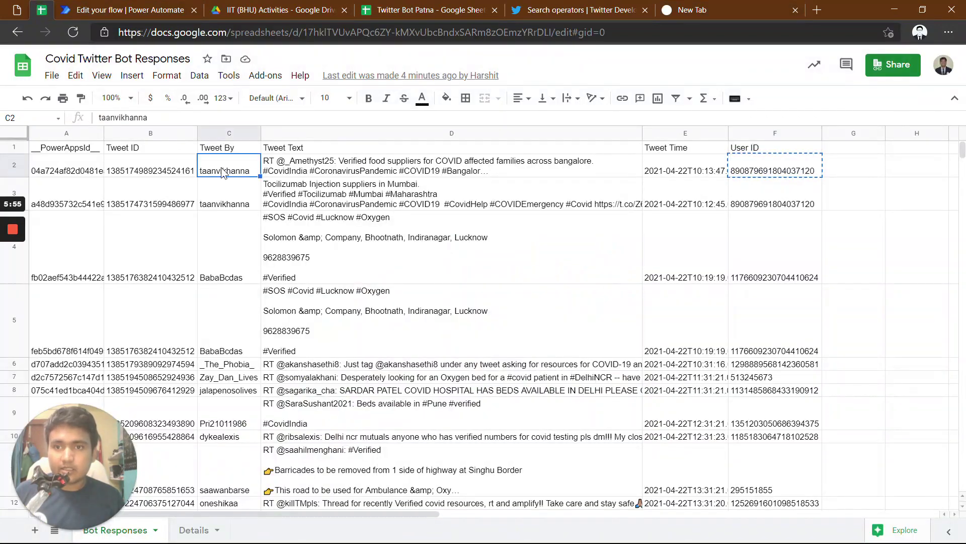
pyautogui.click(151, 171)
pyautogui.hotkey('ctrl', 'c')
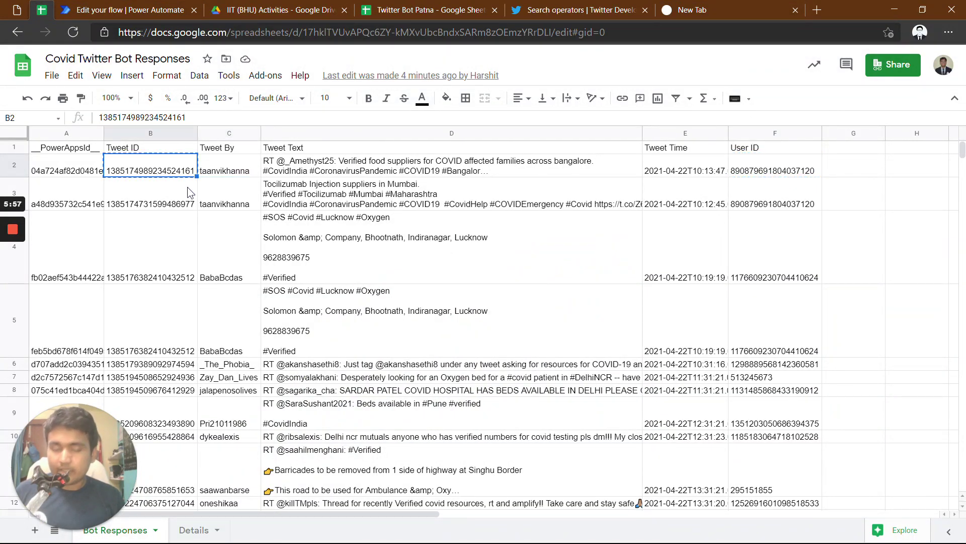
pyautogui.click(692, 10)
pyautogui.hotkey('ctrl', 'v')
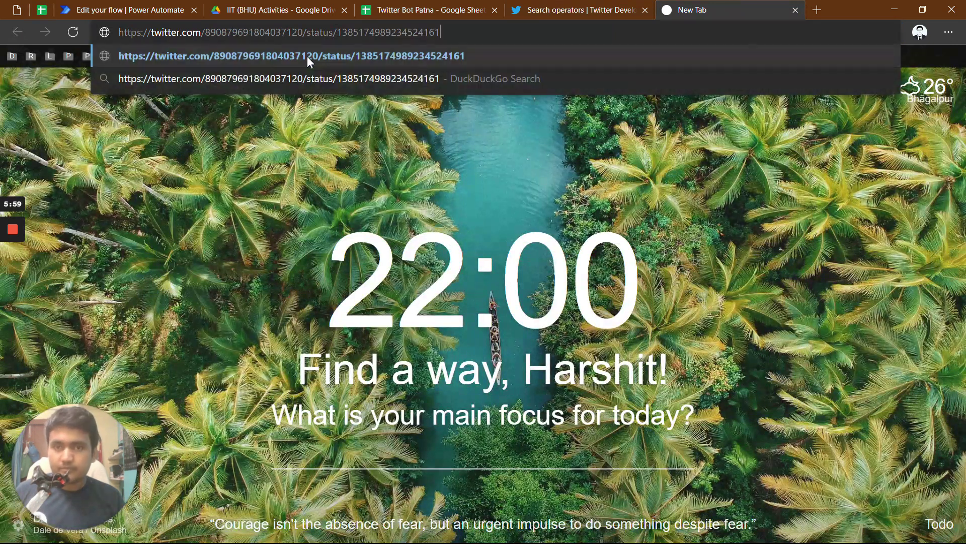
pyautogui.press('Return')
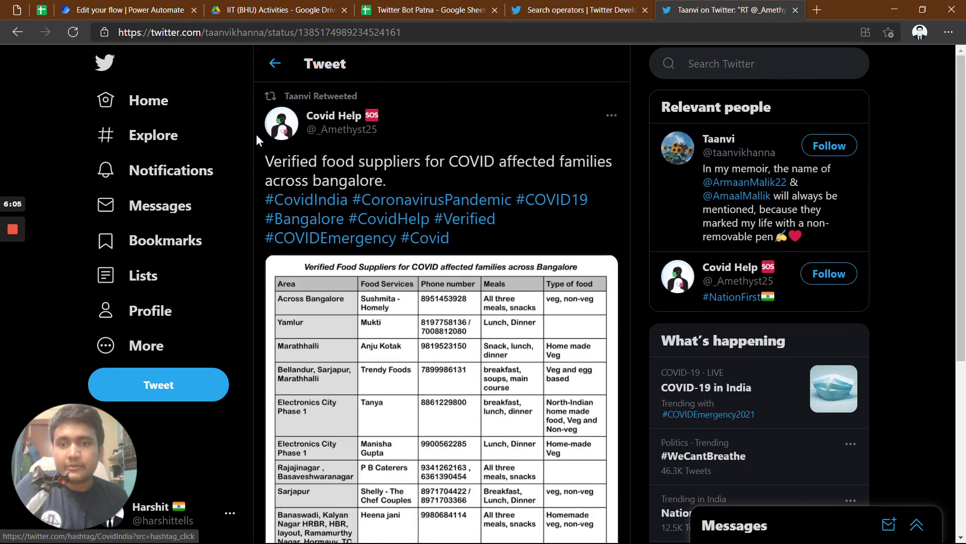
# Step: Return to the Covid Twitter Bot Responses spreadsheet and look over the logged tweets on the Bot Responses sheet
pyautogui.click(44, 7)
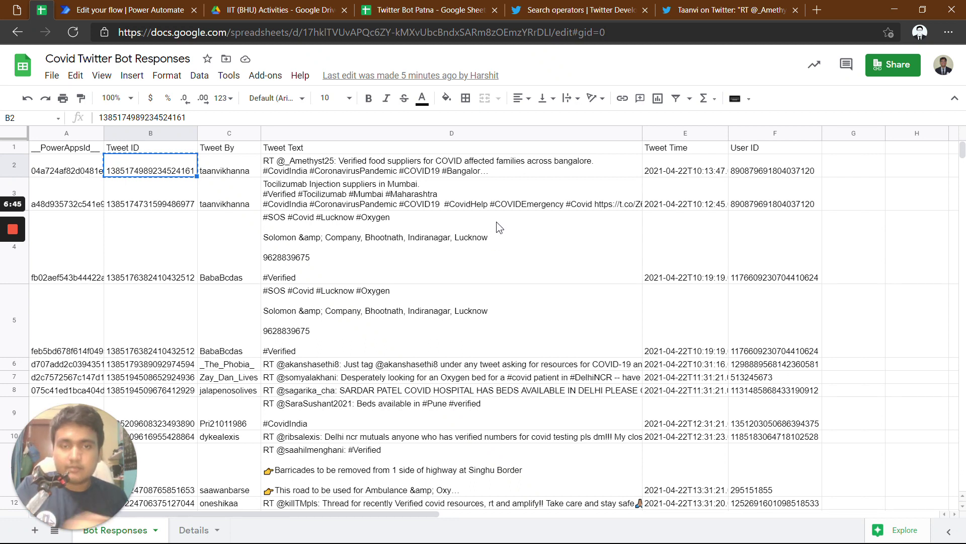
pyautogui.scroll(-7, 496, 221)
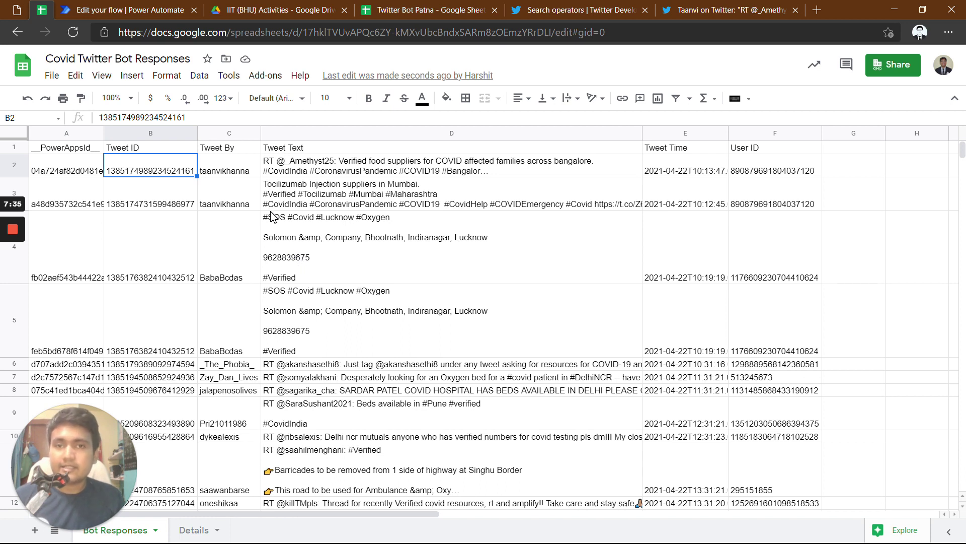
pyautogui.moveTo(14, 235)
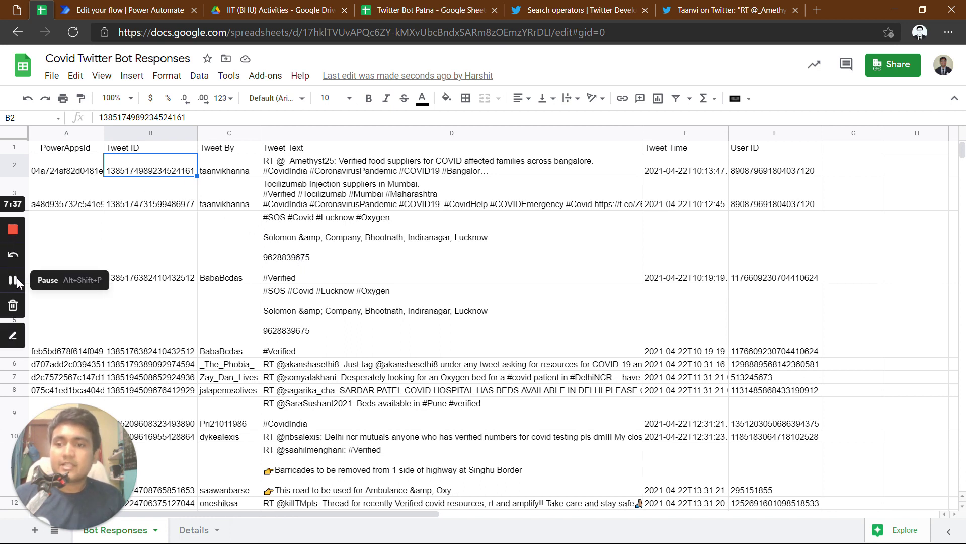